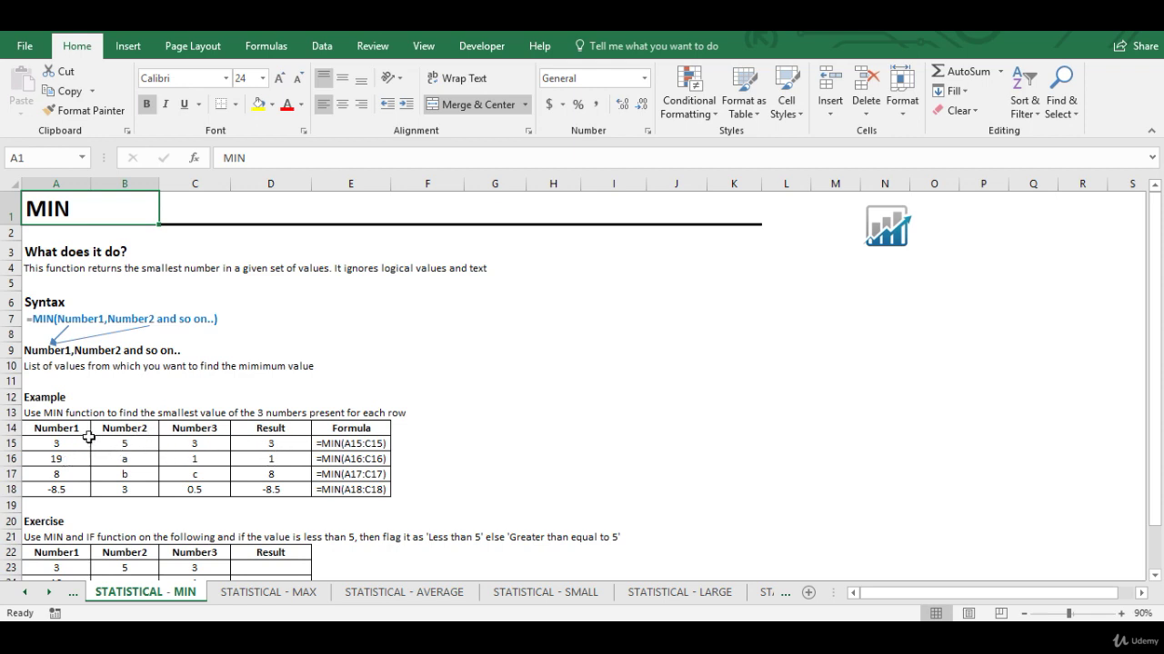
Examine the MIN example by comparing the input numbers in rows 15 to 17 with their result formulas, plus the formula in D18.
{"action": "left_click_drag", "start_coordinate": [59, 445], "coordinate": [197, 449]}
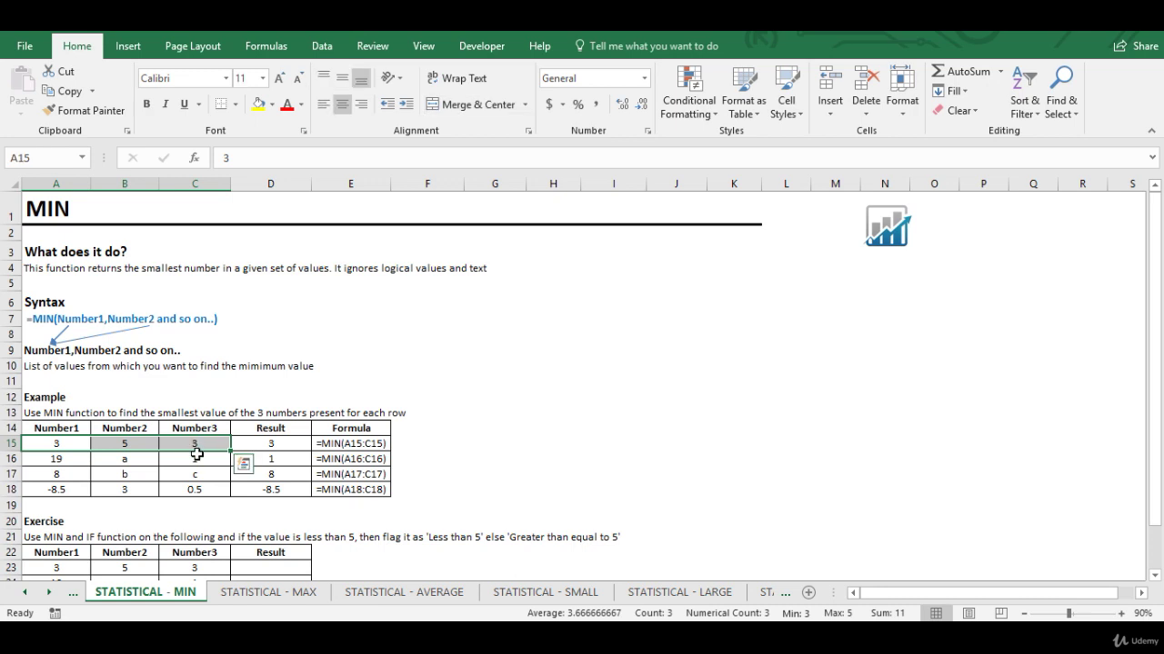
{"action": "left_click", "coordinate": [294, 447]}
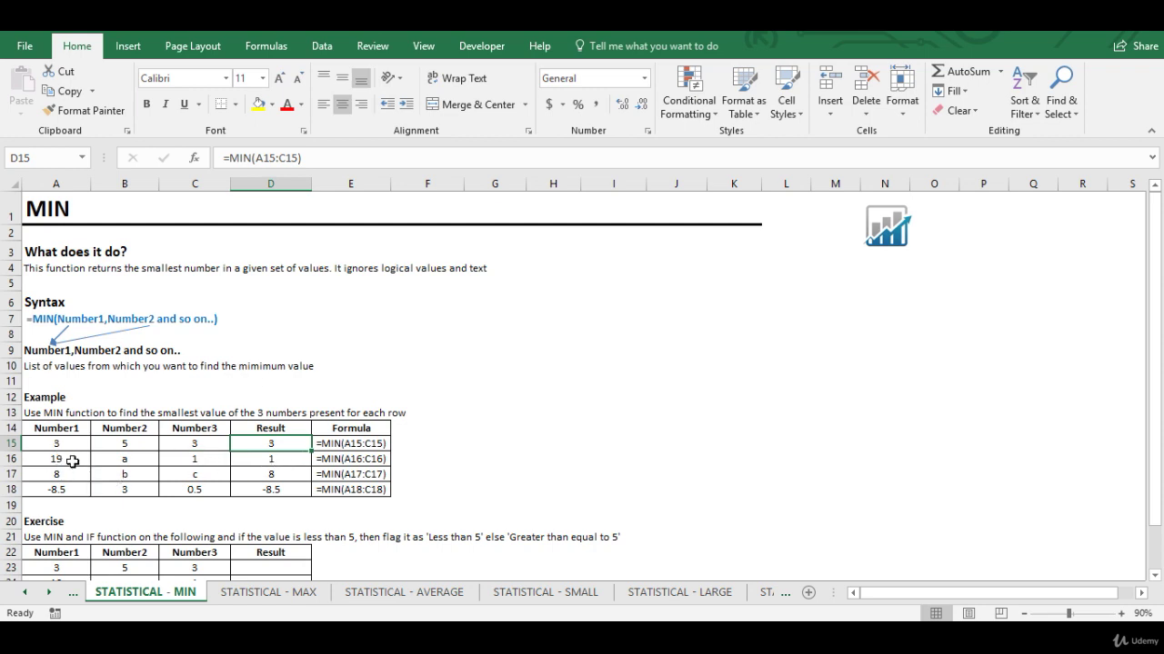
{"action": "left_click_drag", "start_coordinate": [72, 461], "coordinate": [161, 460]}
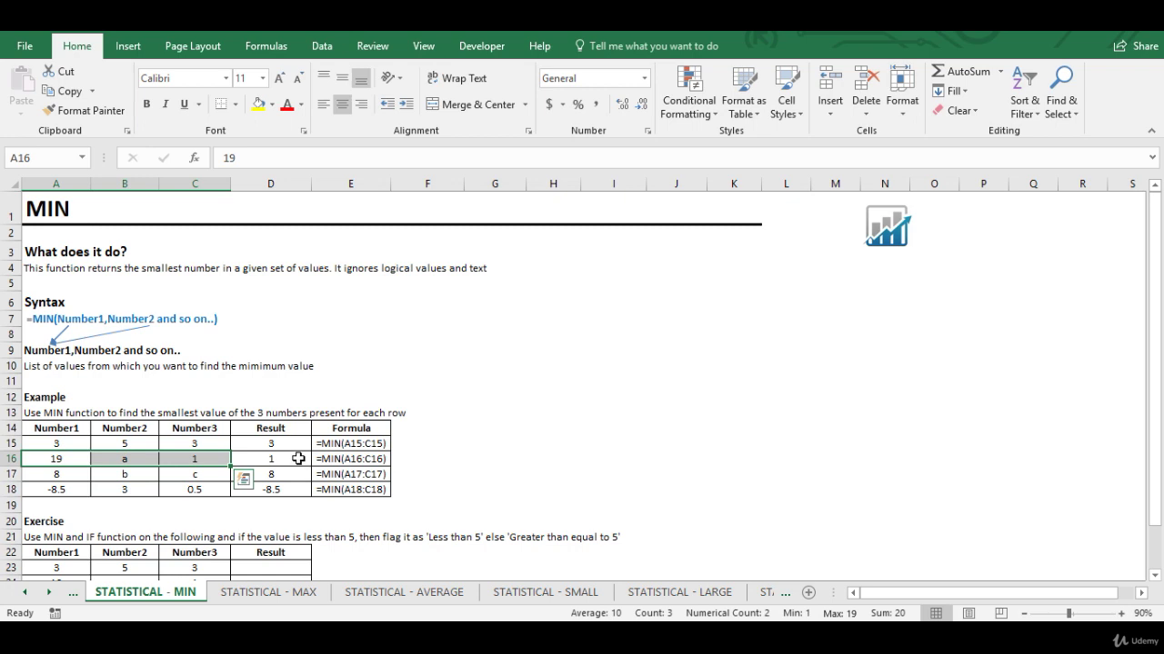
{"action": "left_click", "coordinate": [300, 461]}
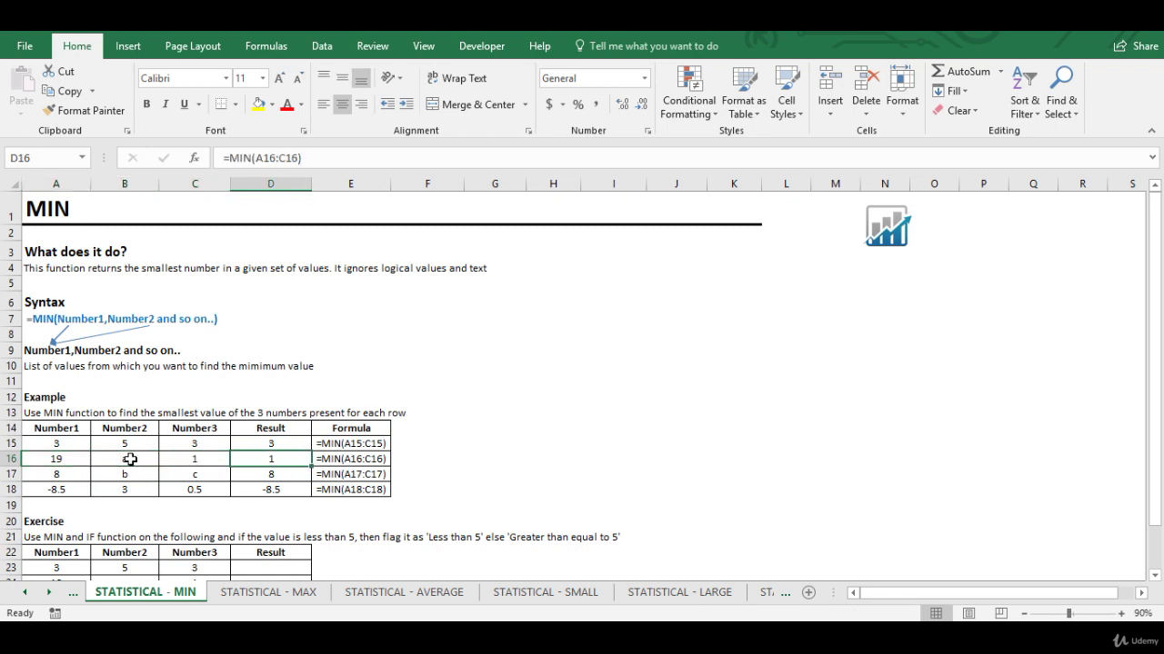
{"action": "left_click_drag", "start_coordinate": [75, 476], "coordinate": [191, 476]}
{"action": "left_click", "coordinate": [298, 472]}
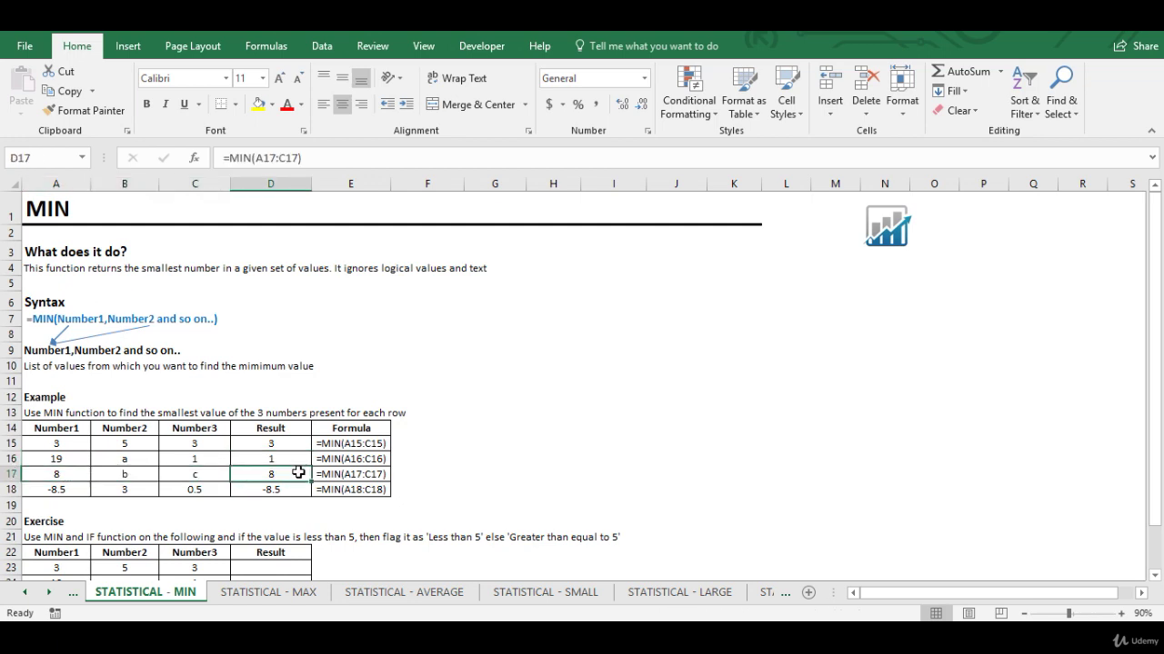
{"action": "left_click", "coordinate": [256, 489]}
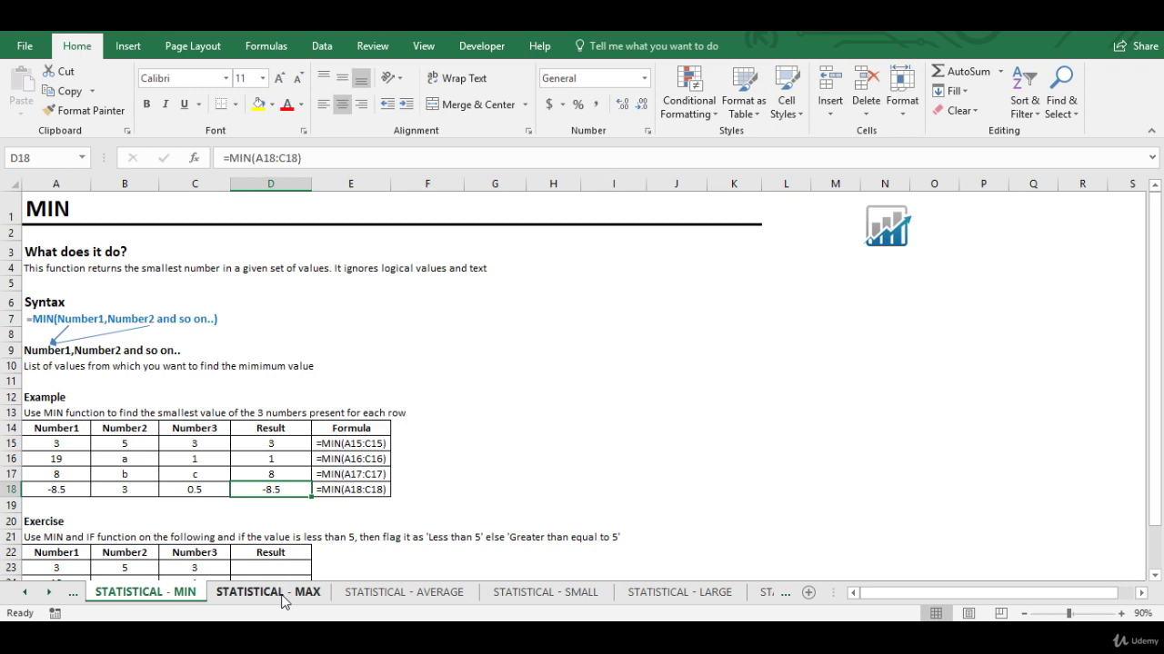
View the STATISTICAL - MAX sheet, and on STATISTICAL - AVERAGE examine example row 15 with its blank cell and result formula.
{"action": "left_click", "coordinate": [249, 596]}
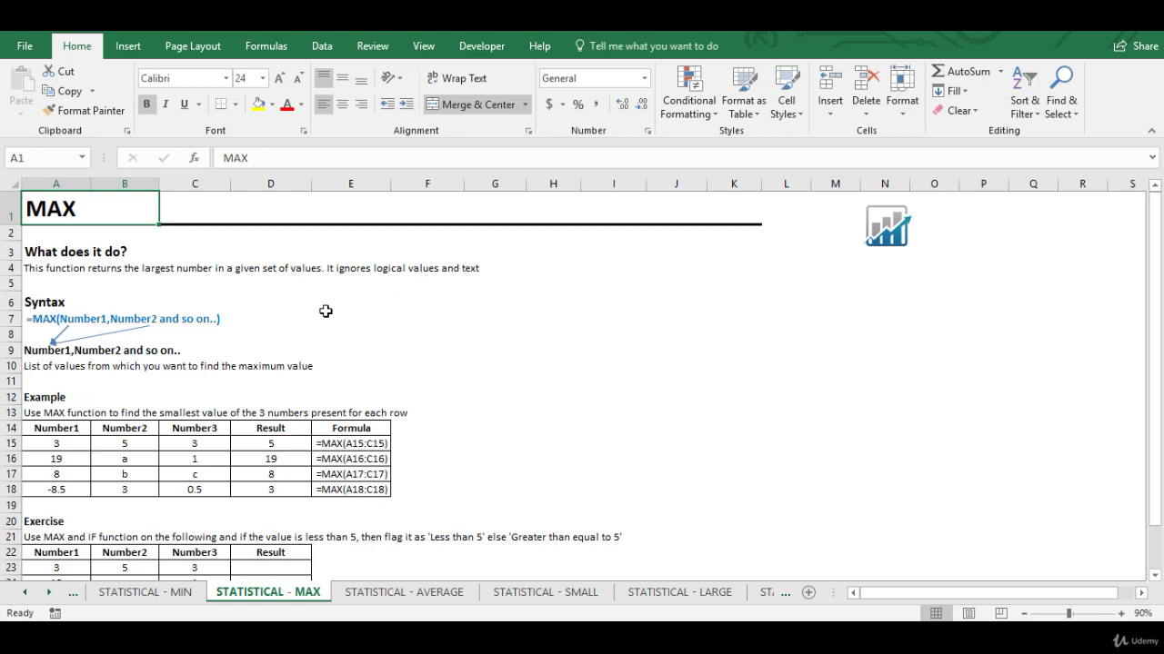
{"action": "left_click", "coordinate": [420, 607]}
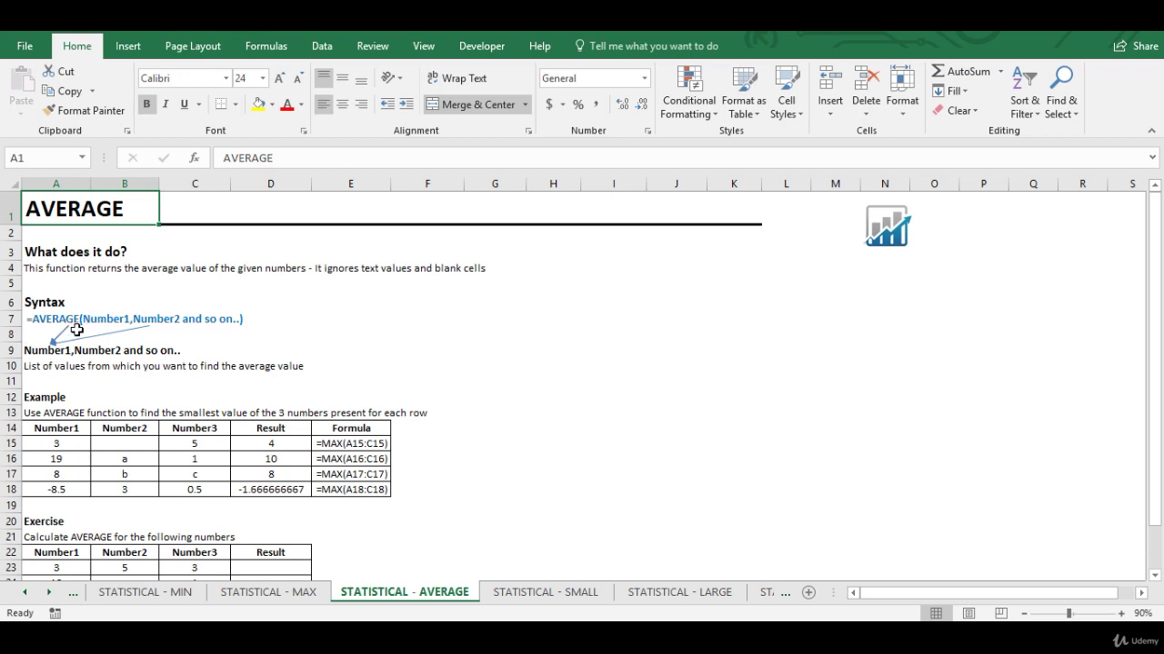
{"action": "left_click", "coordinate": [70, 444]}
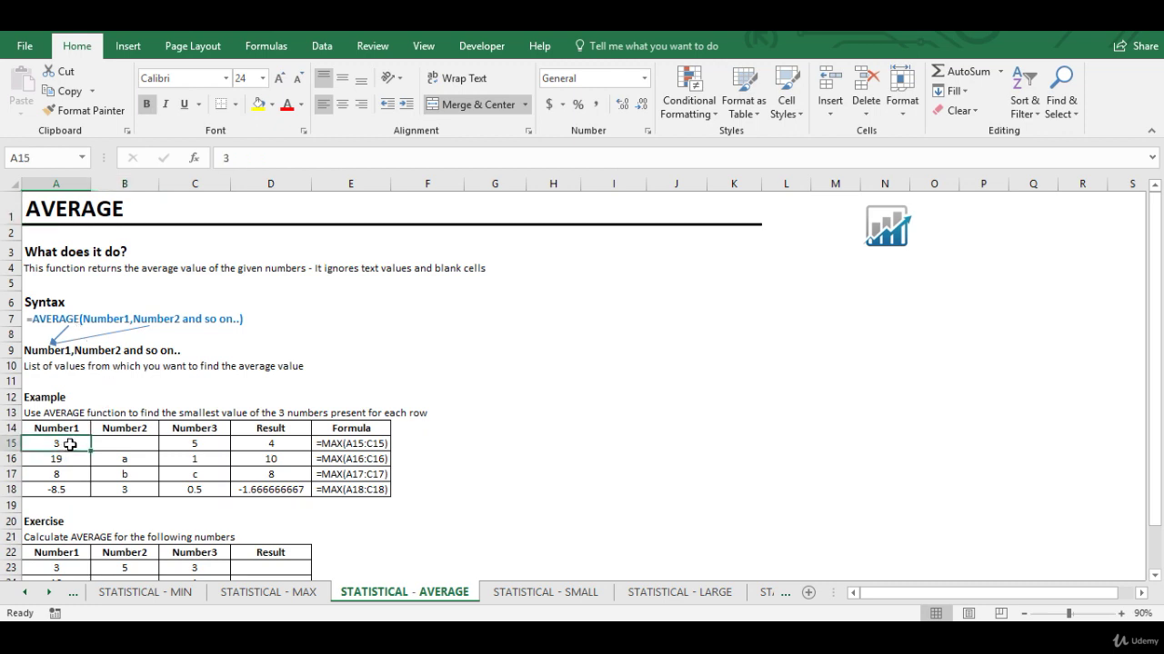
{"action": "left_click_drag", "start_coordinate": [86, 445], "coordinate": [173, 445]}
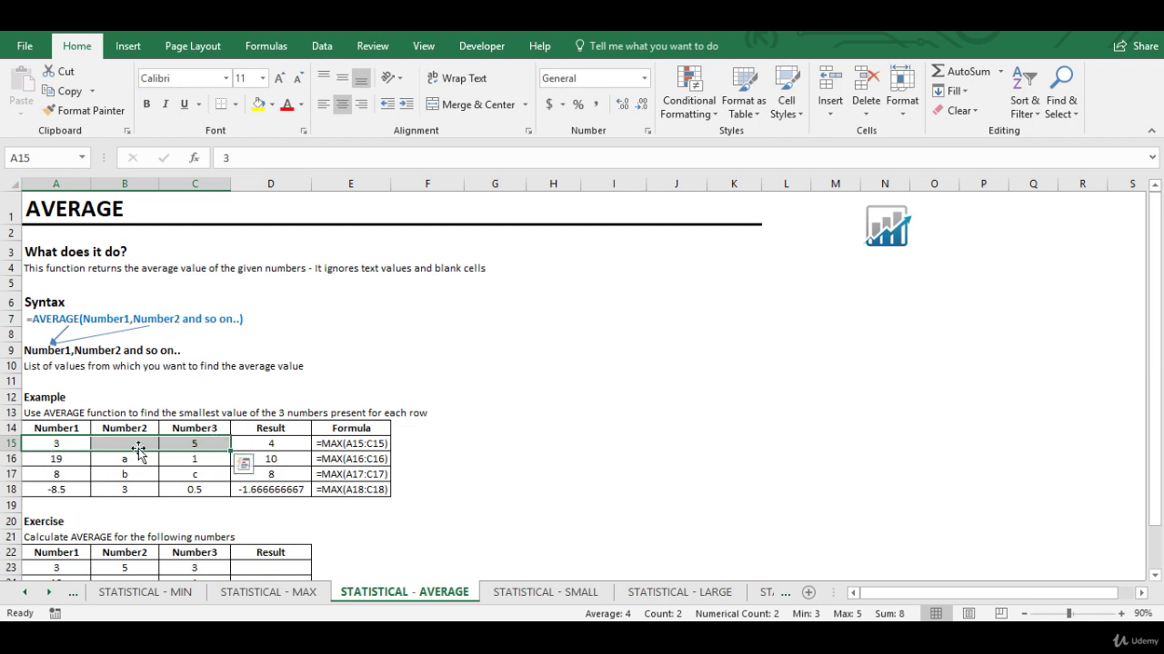
{"action": "left_click", "coordinate": [271, 446]}
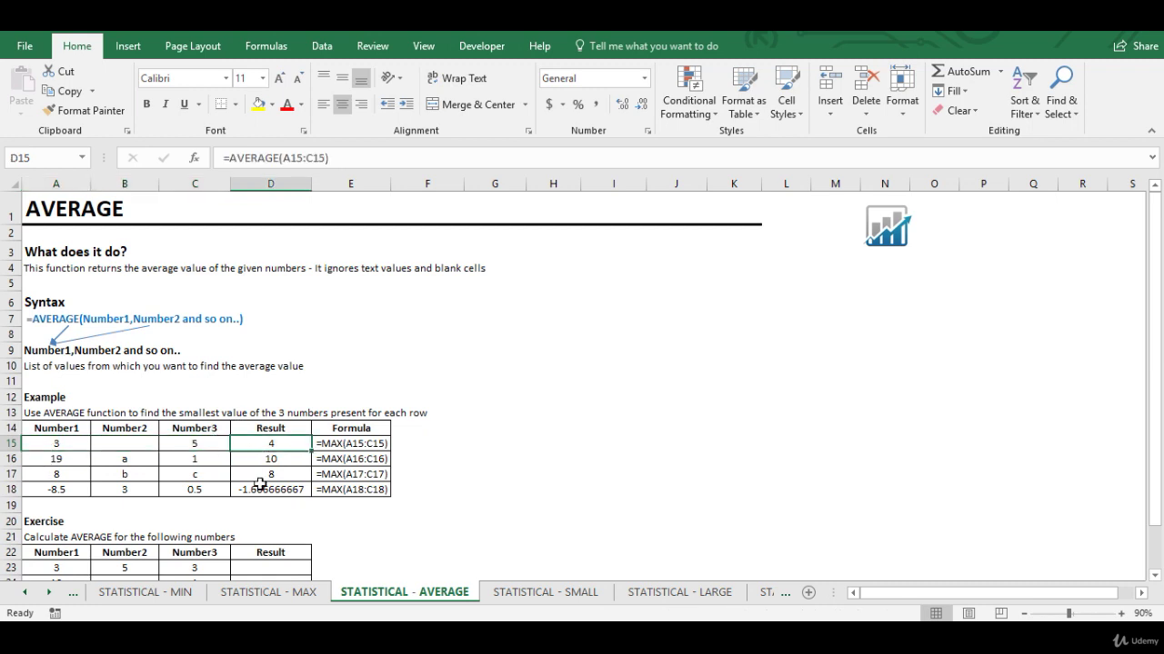
{"action": "left_click", "coordinate": [137, 444]}
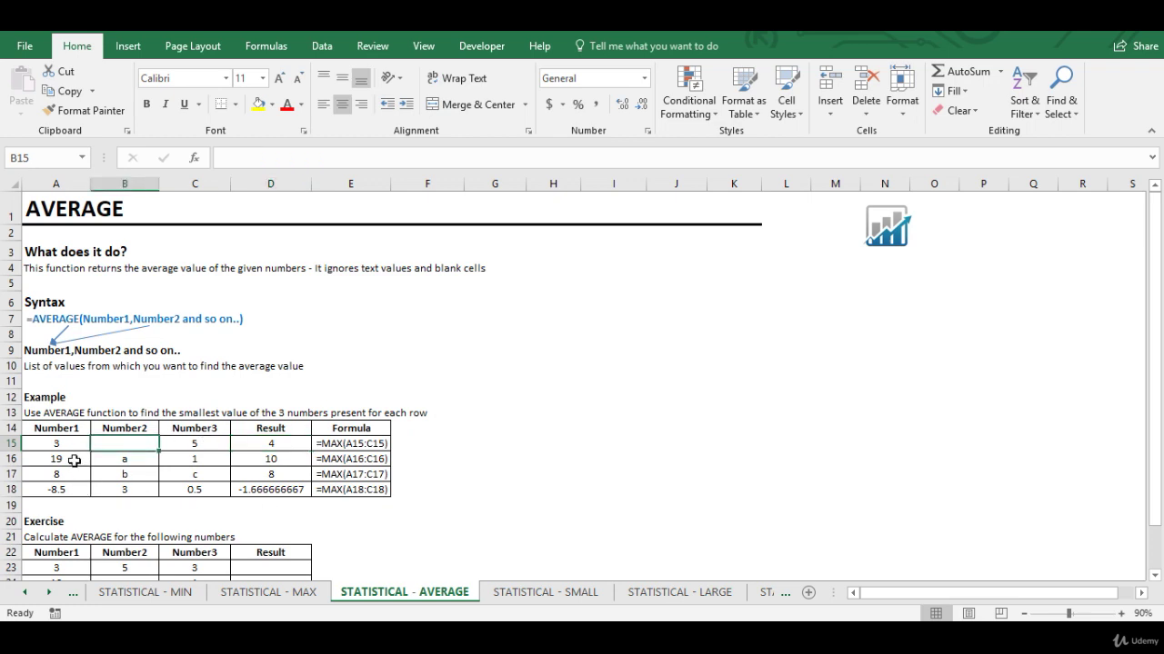
Examine the number and text values in AVERAGE example rows 16 to 18, and return to the sheet's title cell.
{"action": "left_click_drag", "start_coordinate": [73, 459], "coordinate": [180, 464]}
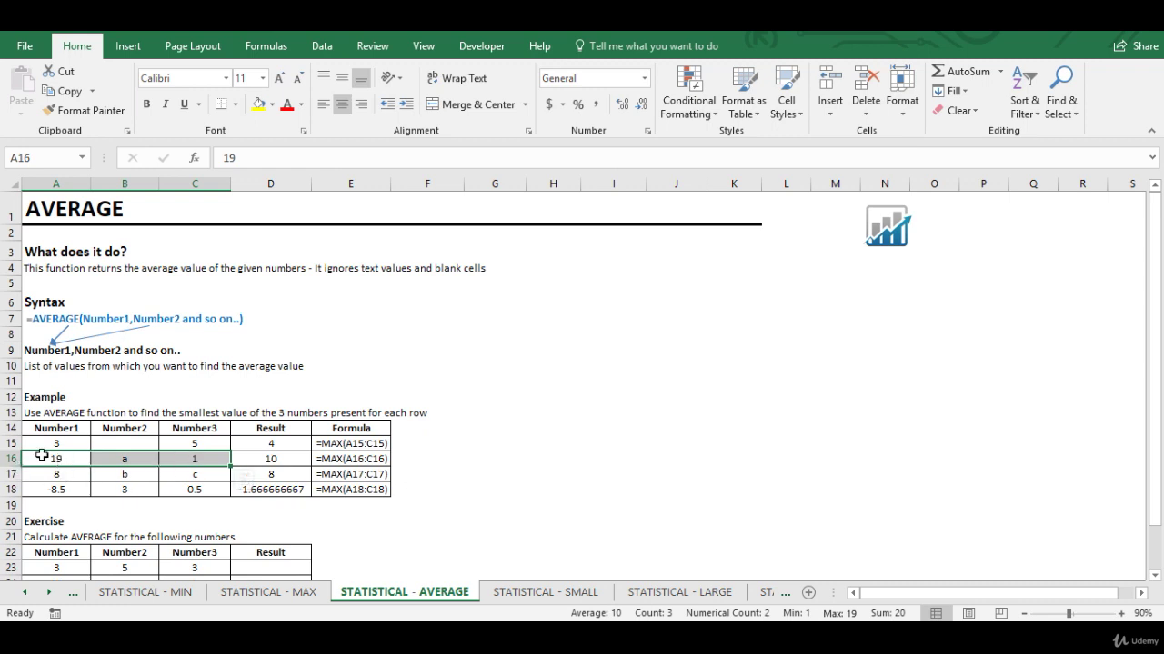
{"action": "left_click", "coordinate": [50, 473]}
{"action": "left_click", "coordinate": [122, 479]}
{"action": "left_click_drag", "start_coordinate": [122, 480], "coordinate": [182, 470]}
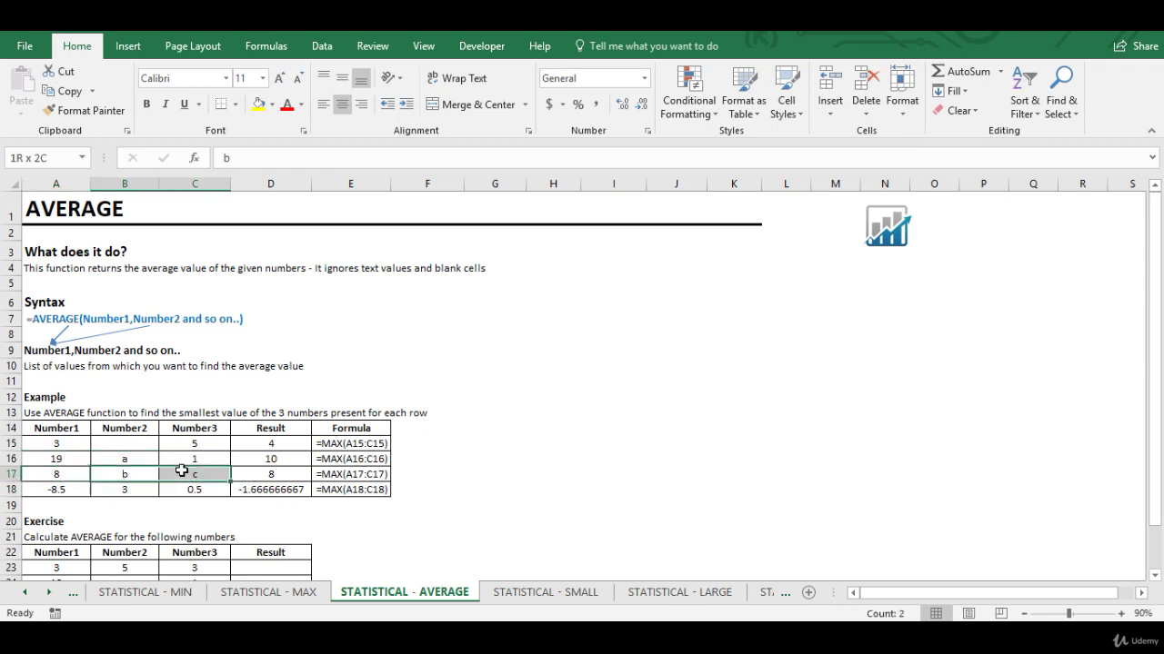
{"action": "left_click", "coordinate": [75, 475]}
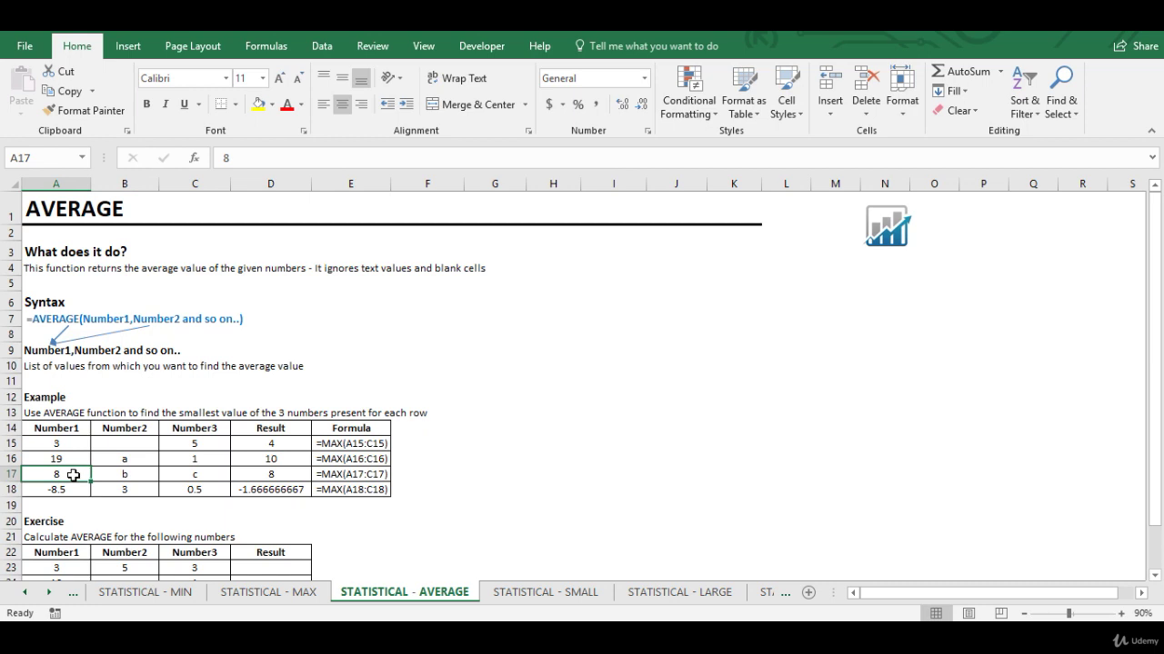
{"action": "left_click_drag", "start_coordinate": [73, 491], "coordinate": [177, 490]}
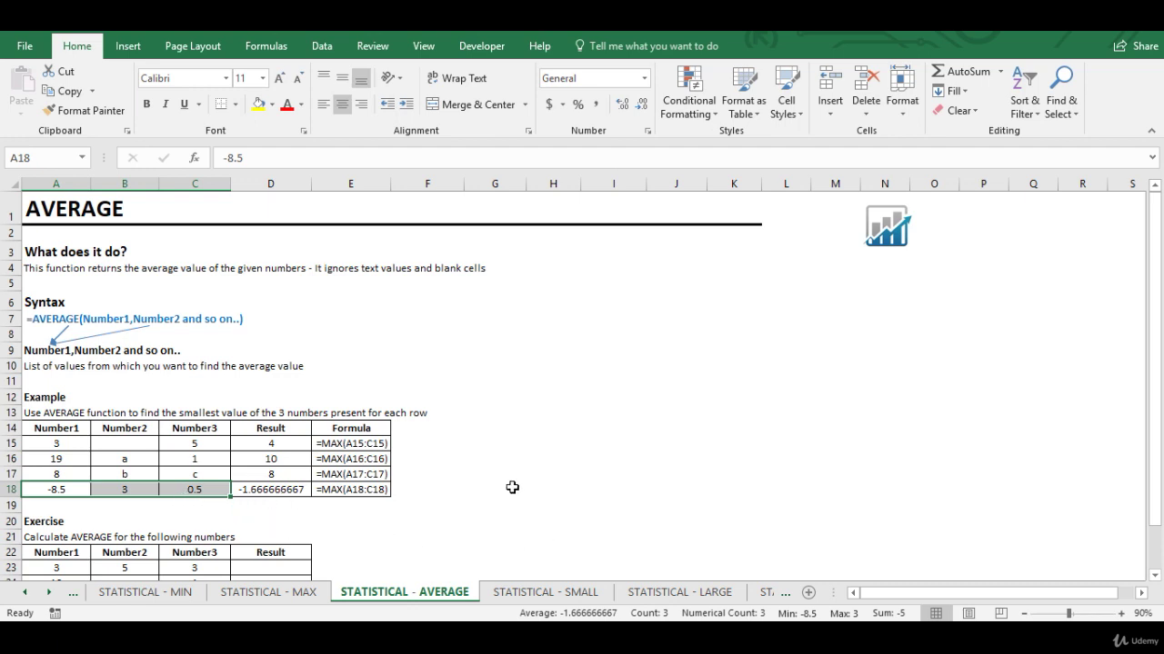
{"action": "left_click", "coordinate": [94, 200]}
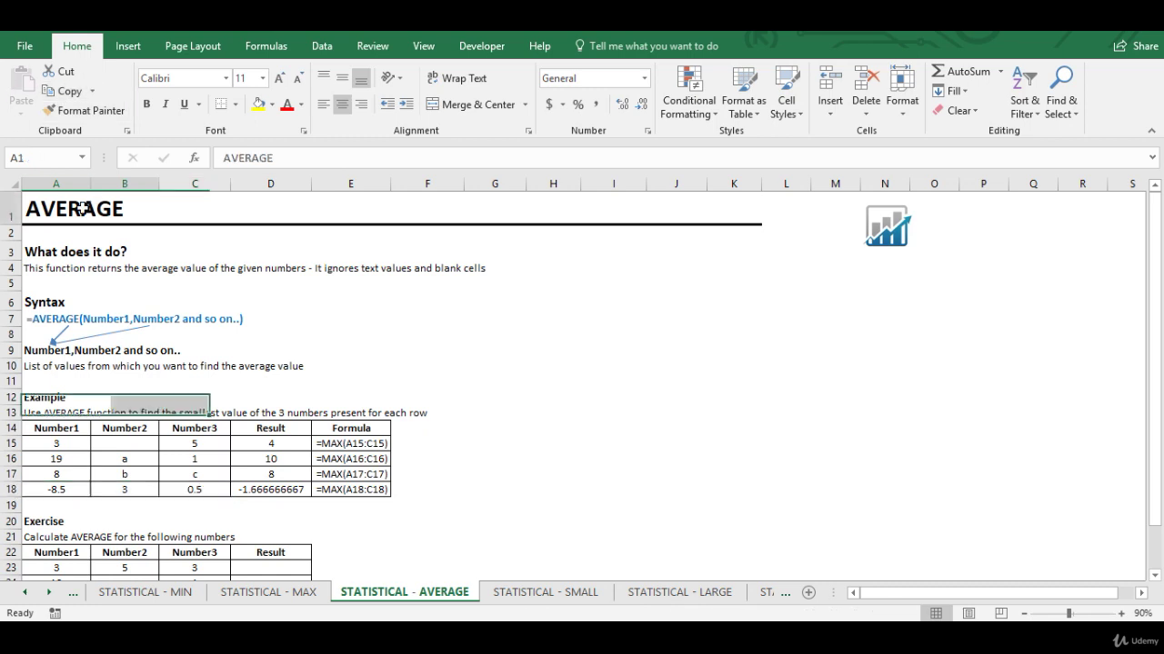
On the STATISTICAL - SMALL sheet, examine the array A18:C21, the nth value in D18 and the result formula in E18.
{"action": "left_click", "coordinate": [590, 593]}
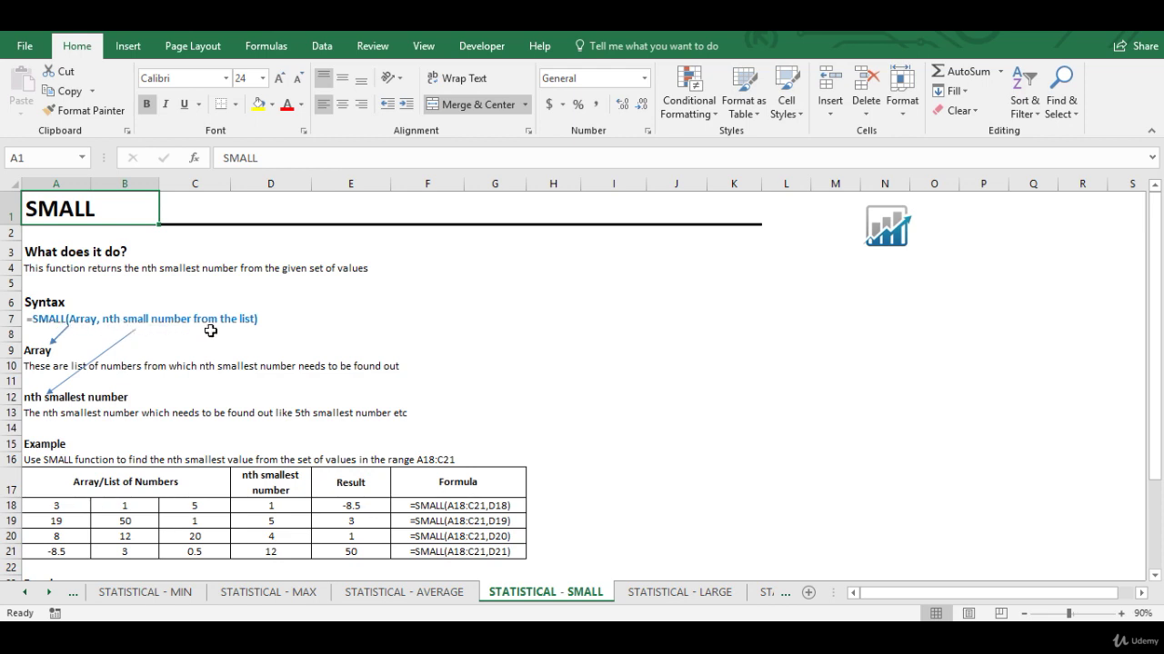
{"action": "left_click_drag", "start_coordinate": [56, 506], "coordinate": [177, 555]}
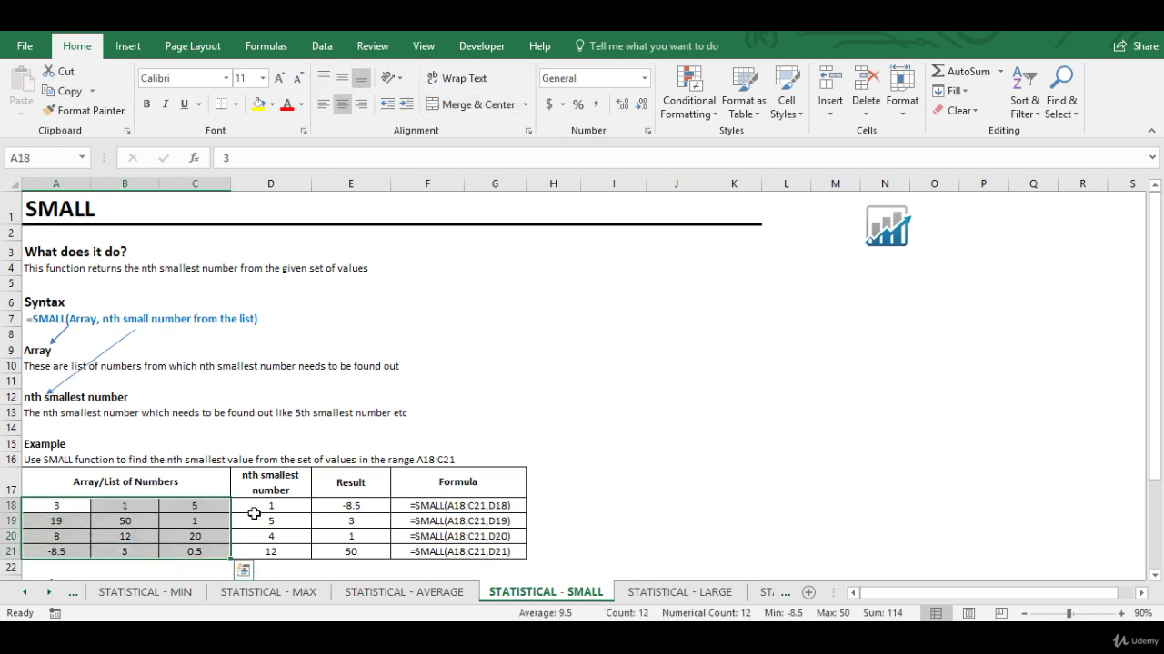
{"action": "left_click", "coordinate": [287, 509]}
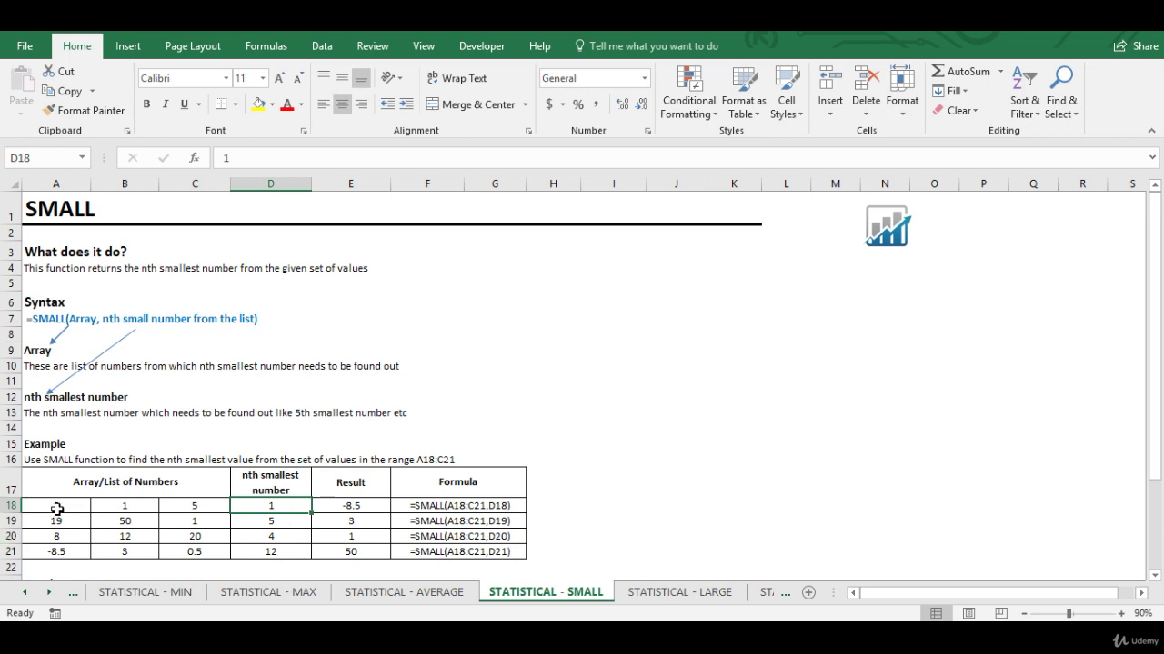
{"action": "left_click_drag", "start_coordinate": [56, 507], "coordinate": [174, 554]}
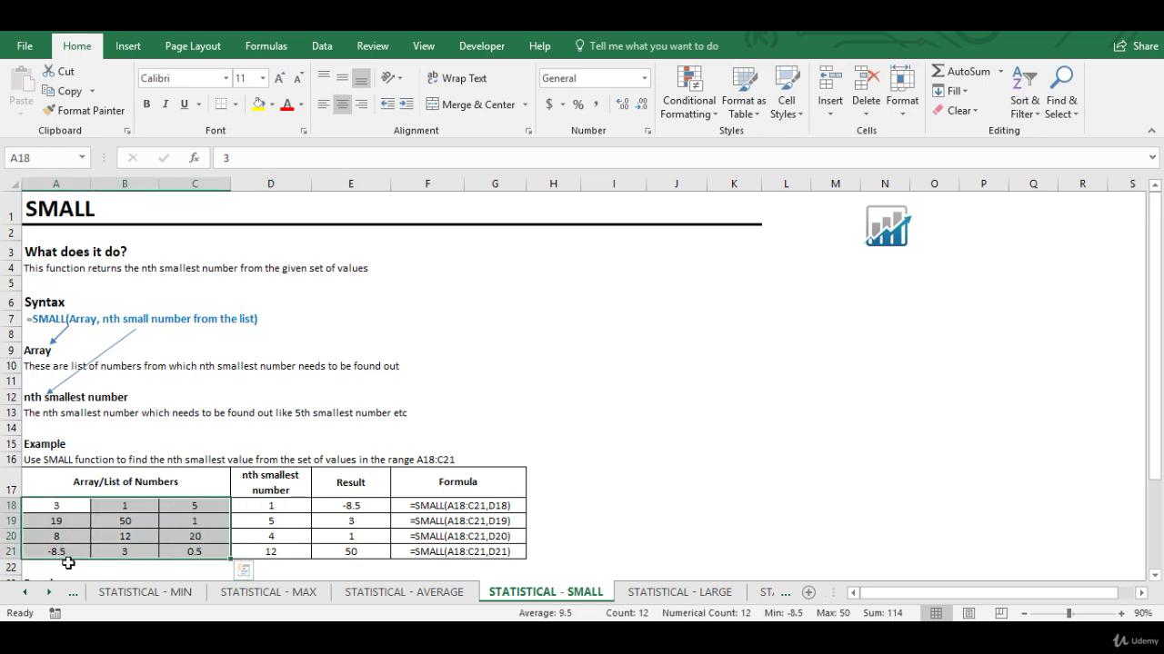
{"action": "left_click", "coordinate": [351, 507]}
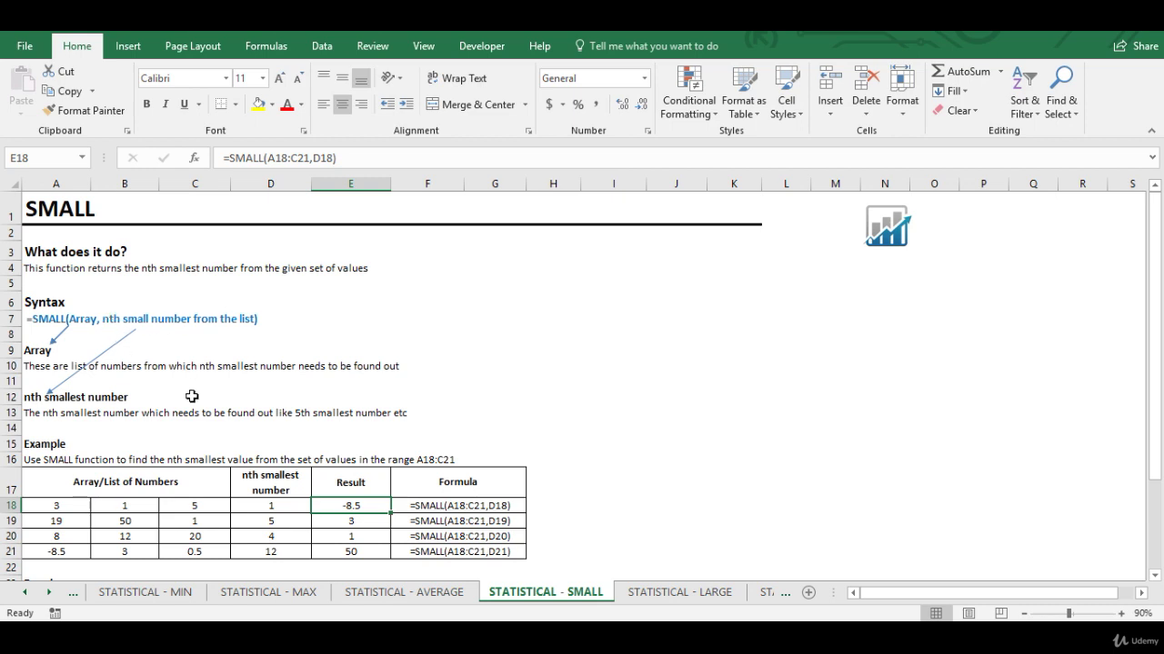
{"action": "left_click", "coordinate": [290, 506]}
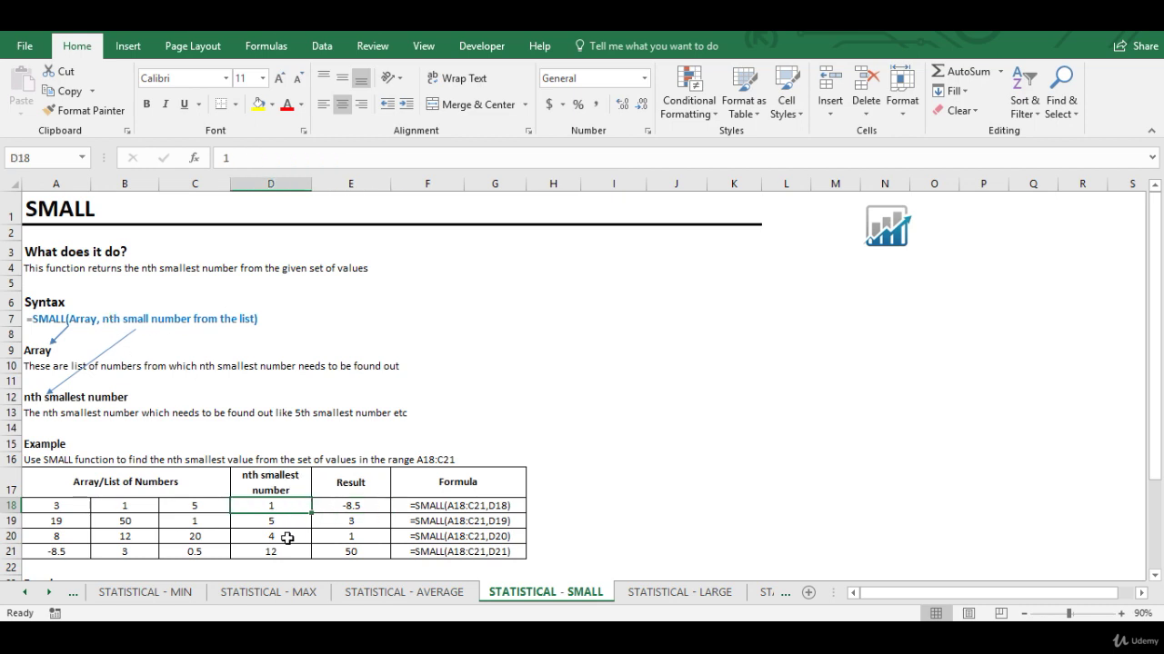
{"action": "left_click", "coordinate": [379, 502]}
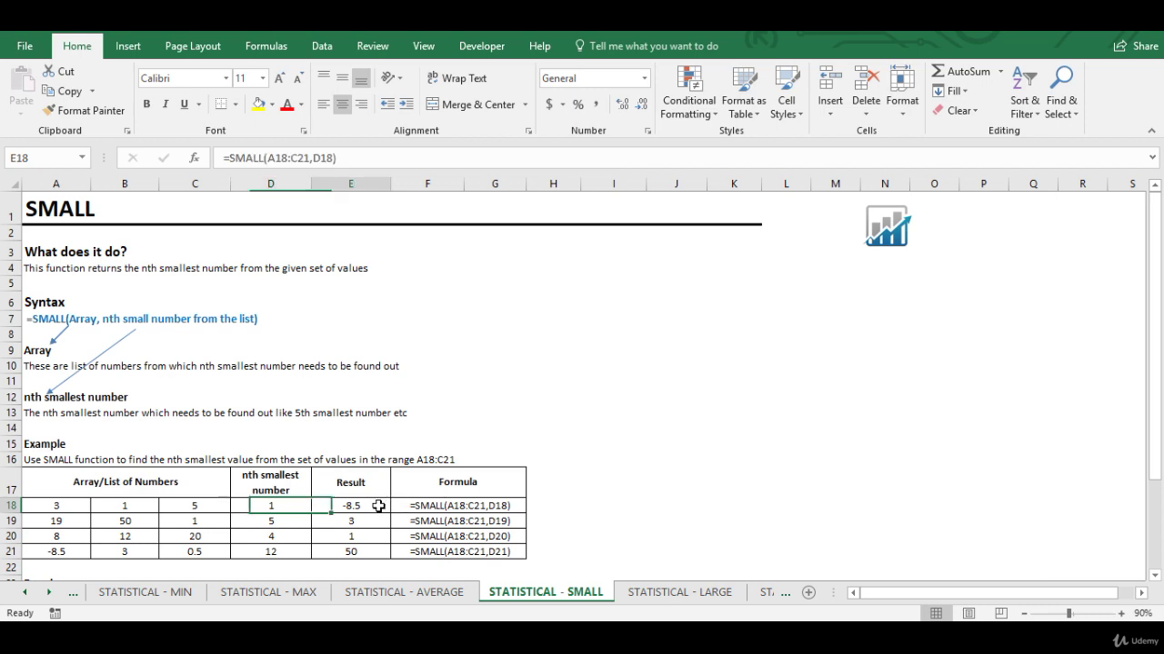
Examine the nth value in D20 and its SMALL formula in E20, and look over the exercise table below.
{"action": "left_click", "coordinate": [292, 537]}
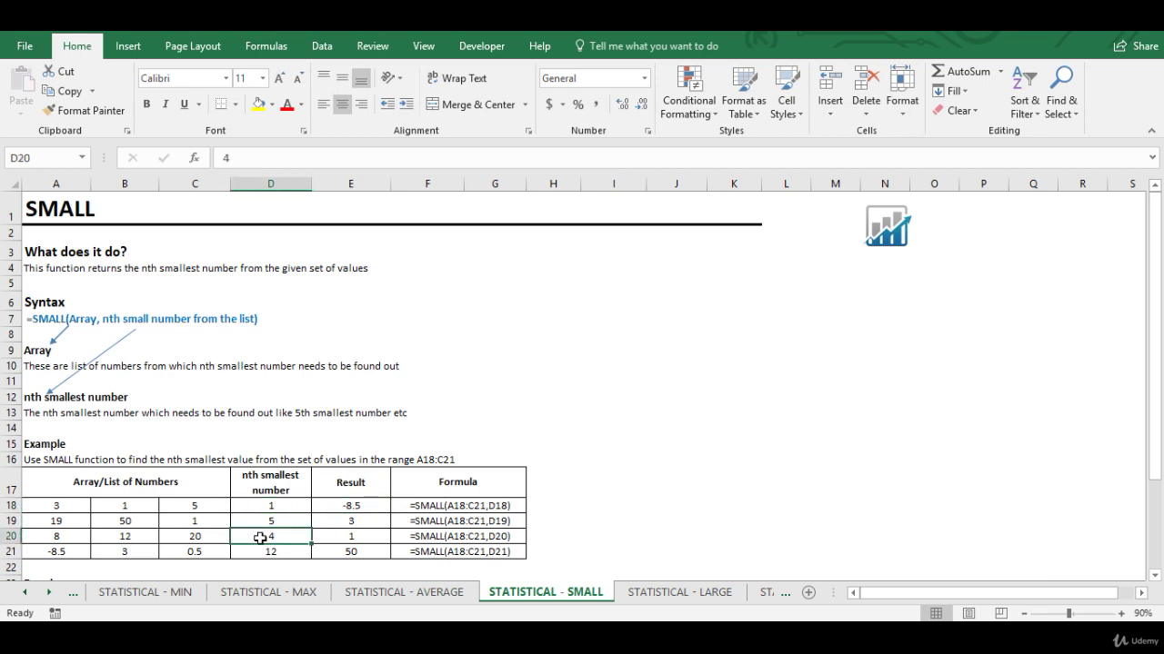
{"action": "left_click", "coordinate": [340, 540]}
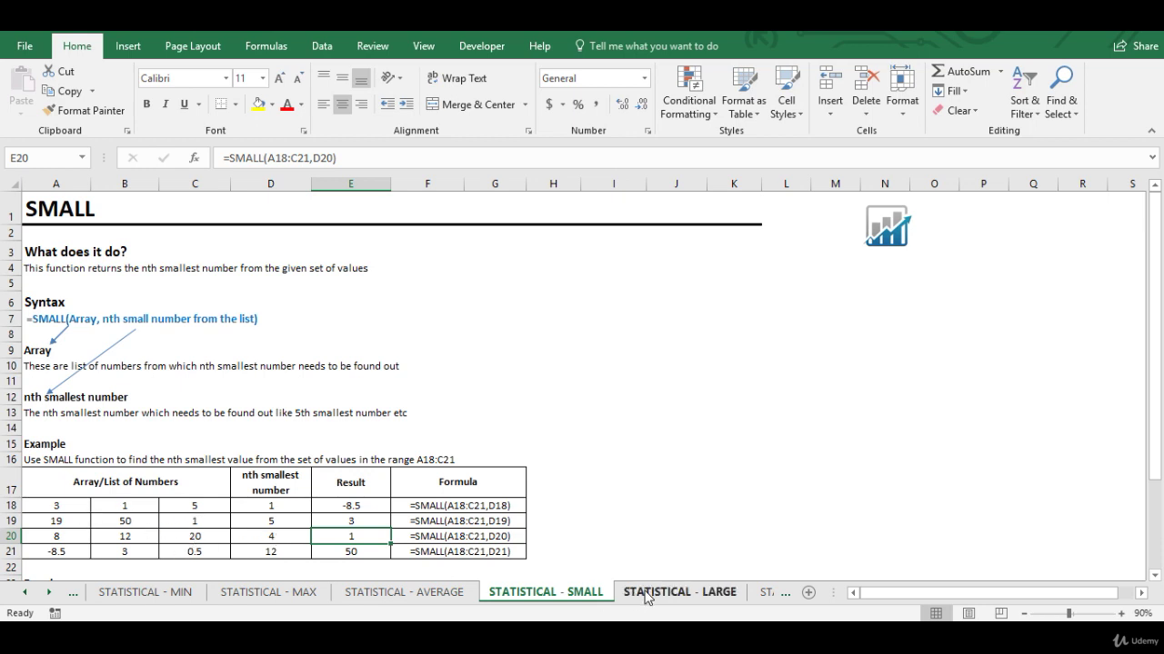
{"action": "scroll", "coordinate": [639, 394], "scroll_direction": "down", "scroll_amount": 3}
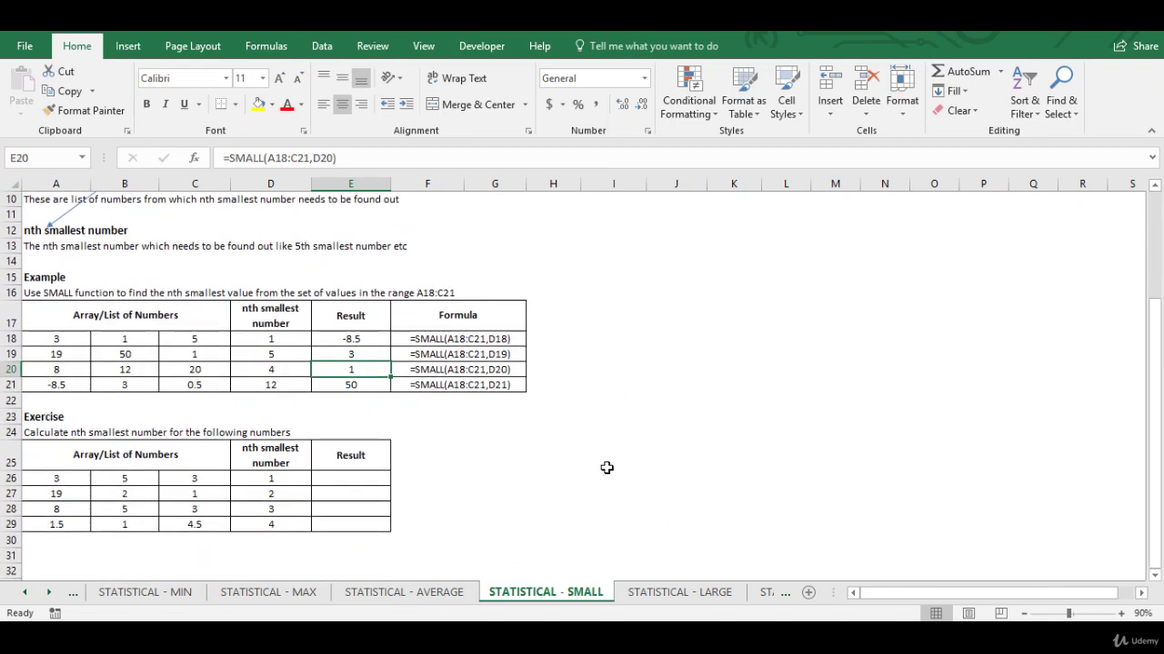
{"action": "scroll", "coordinate": [606, 467], "scroll_direction": "up", "scroll_amount": 3}
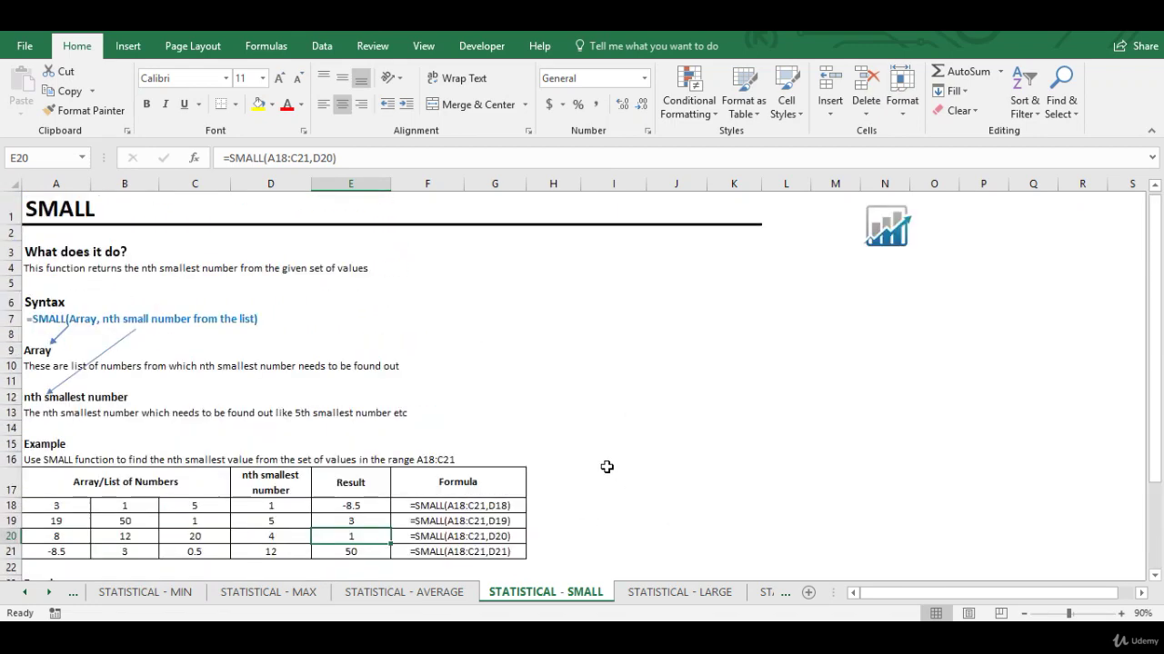
View the STATISTICAL - LARGE sheet, and bring up the STATISTICAL - COUNT sheet.
{"action": "left_click", "coordinate": [707, 593]}
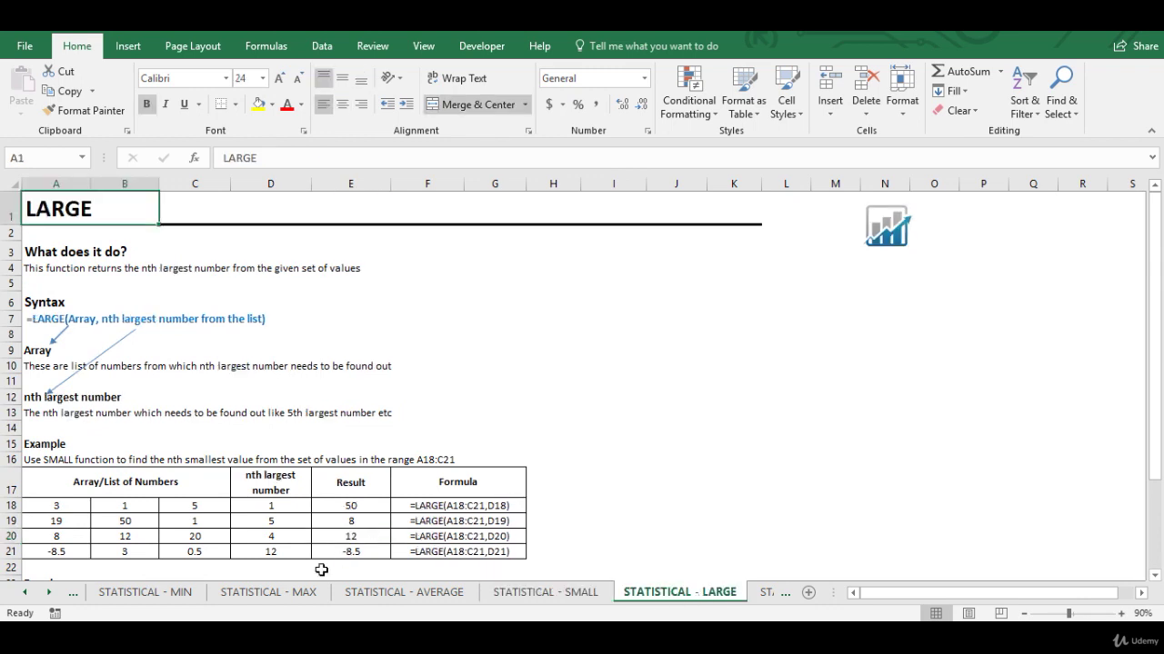
{"action": "left_click", "coordinate": [50, 596]}
{"action": "left_click", "coordinate": [50, 596]}
{"action": "left_click", "coordinate": [50, 596]}
{"action": "left_click", "coordinate": [50, 596]}
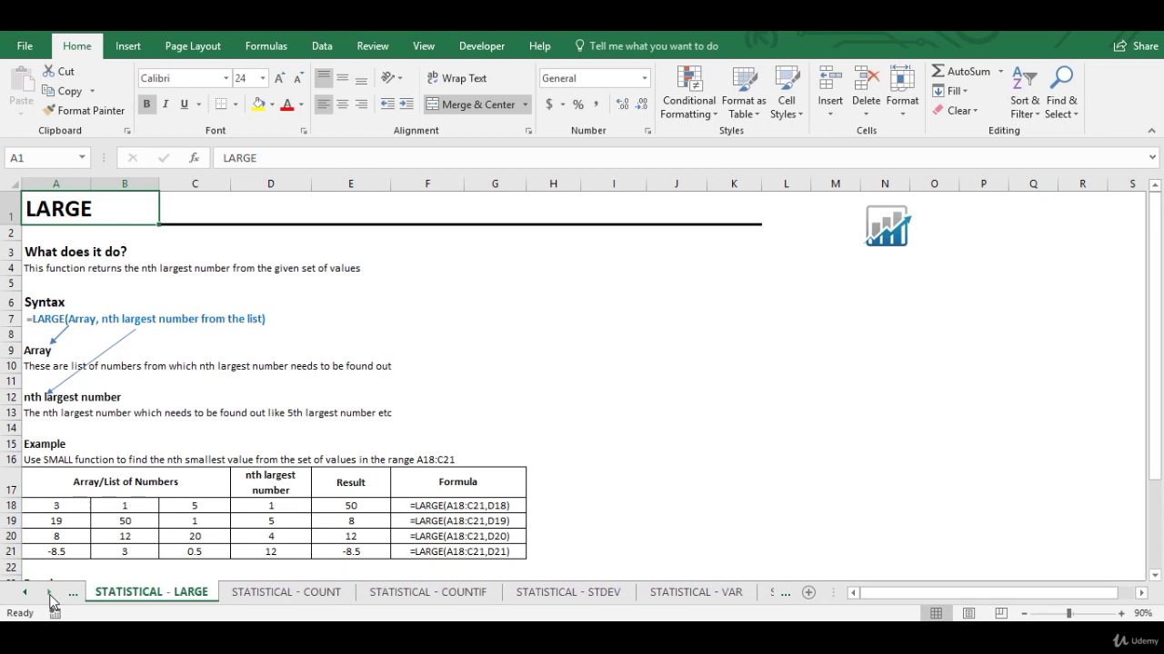
{"action": "left_click", "coordinate": [271, 594]}
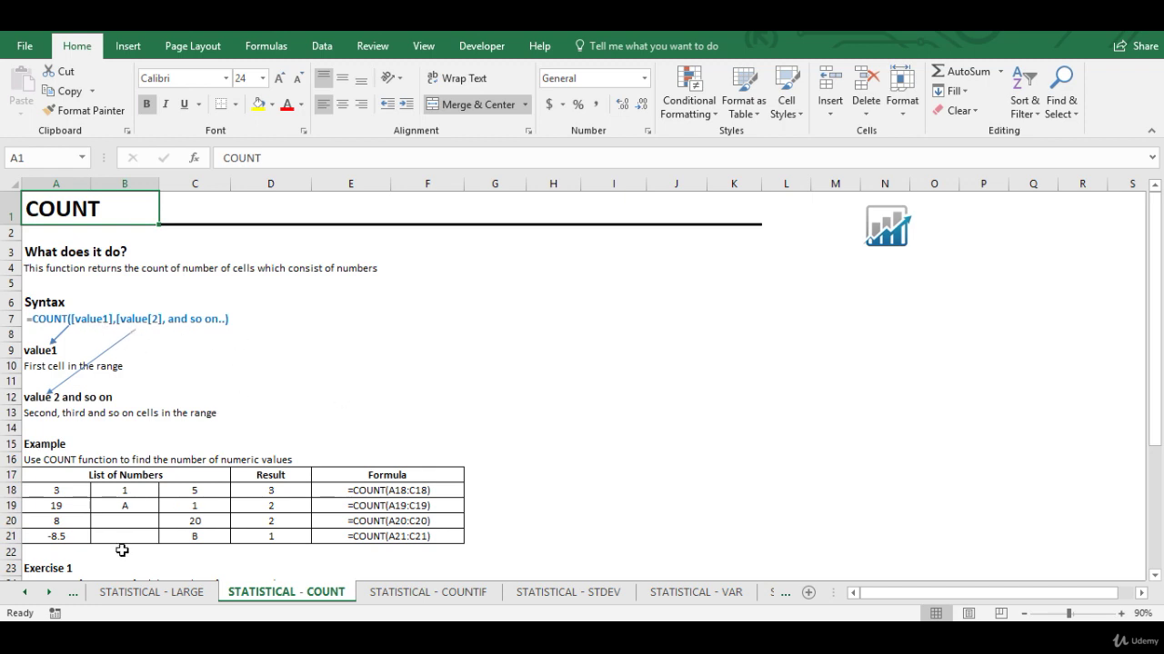
Examine the COUNT example's row 18 values and result formula, and the row 19 values including the text cell B19.
{"action": "left_click", "coordinate": [60, 493]}
{"action": "left_click_drag", "start_coordinate": [60, 493], "coordinate": [189, 491]}
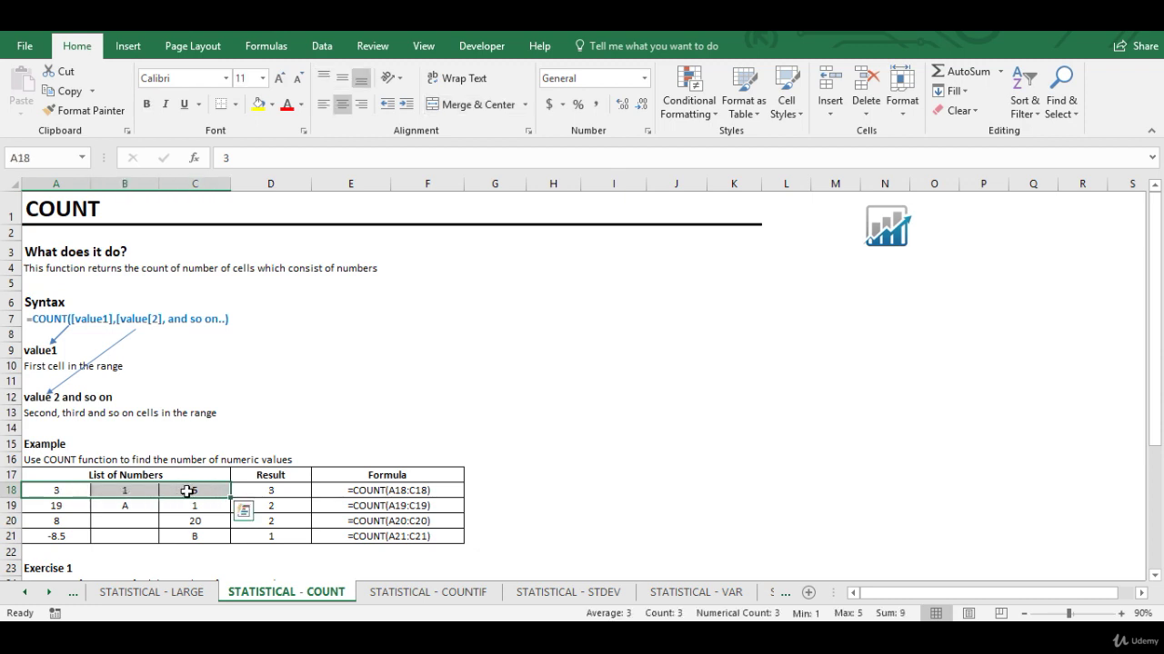
{"action": "left_click", "coordinate": [289, 490]}
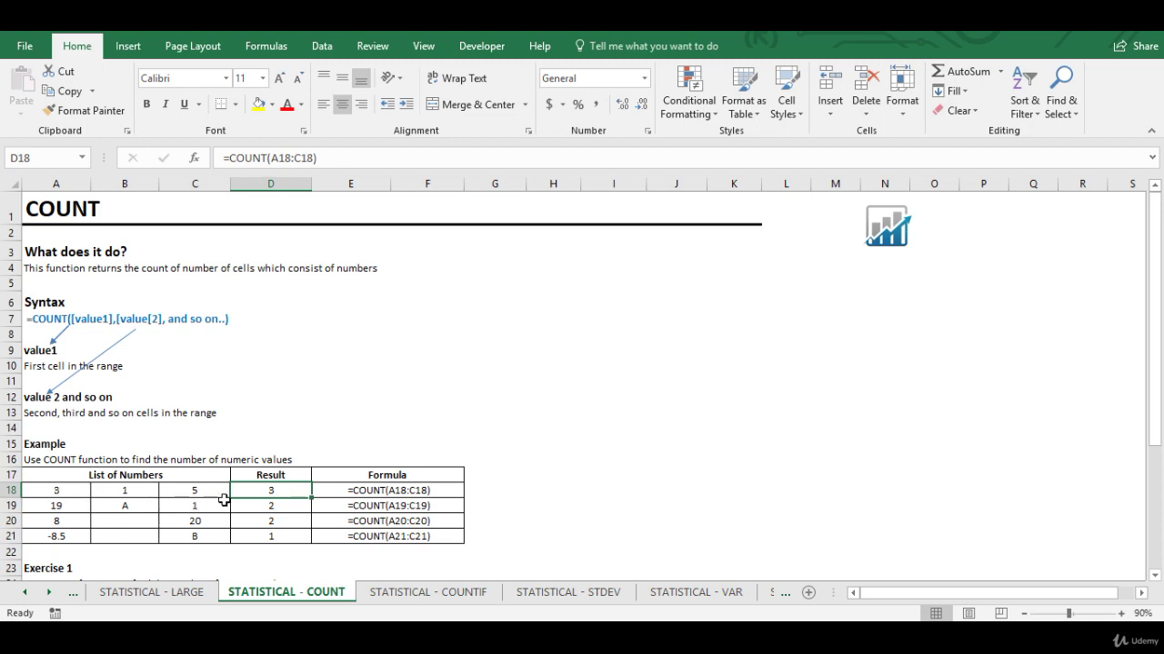
{"action": "left_click_drag", "start_coordinate": [55, 506], "coordinate": [194, 510]}
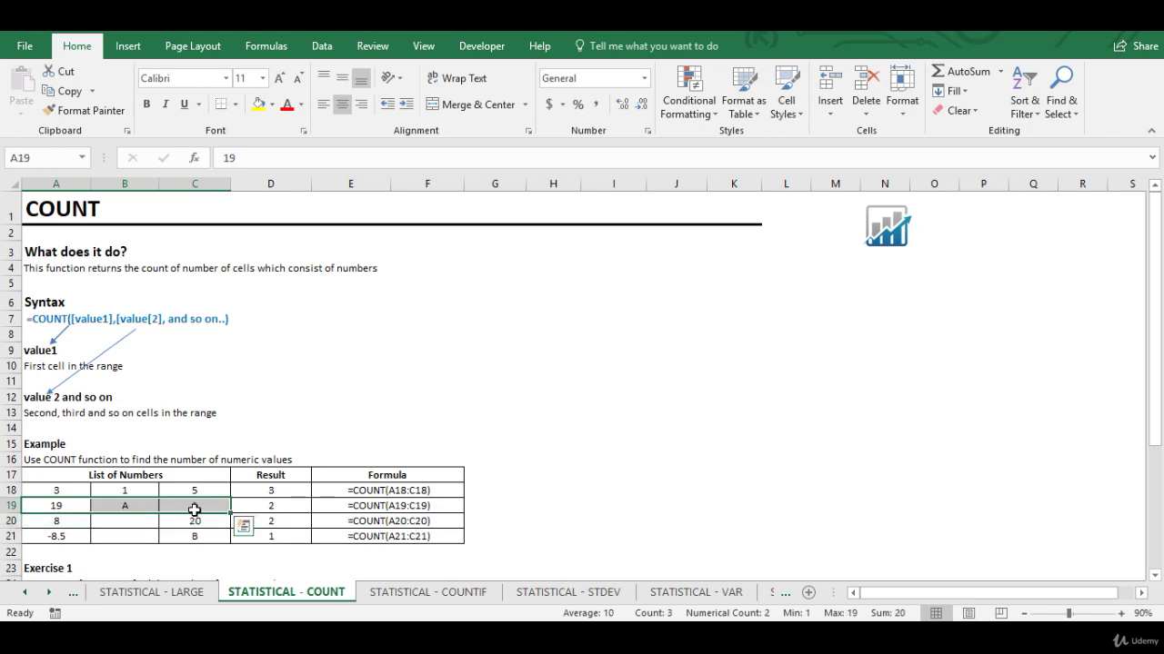
{"action": "left_click", "coordinate": [143, 506]}
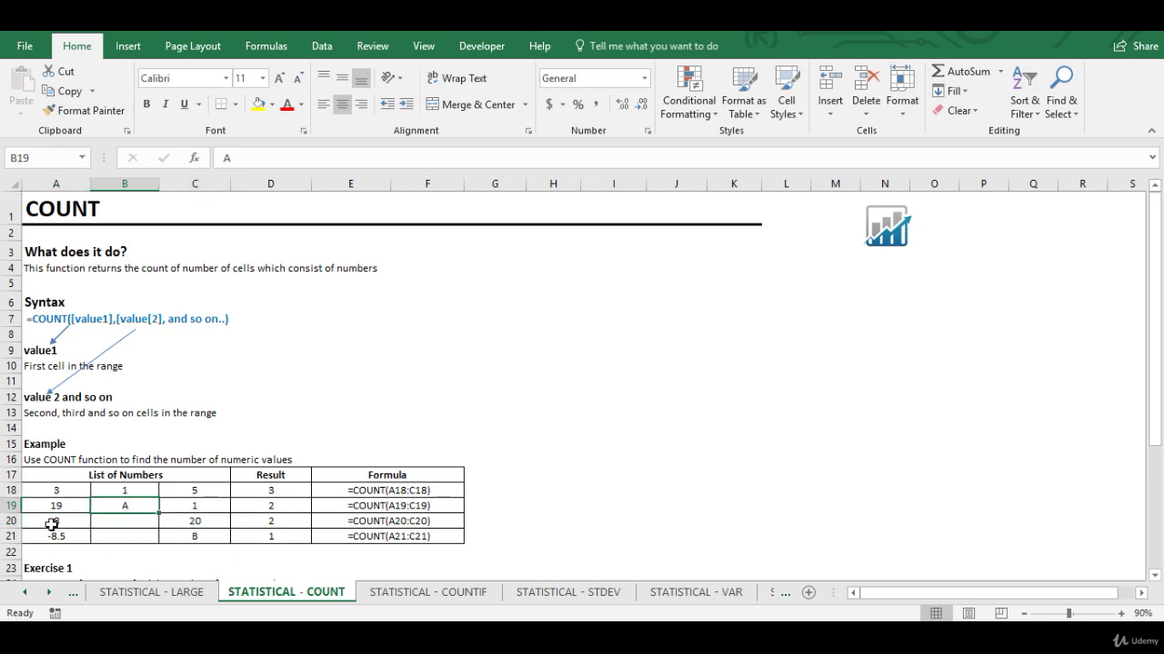
Examine the COUNT example's row 20 values with blank cell B20, and the row 21 values including the negative number in A21.
{"action": "left_click_drag", "start_coordinate": [51, 525], "coordinate": [183, 526]}
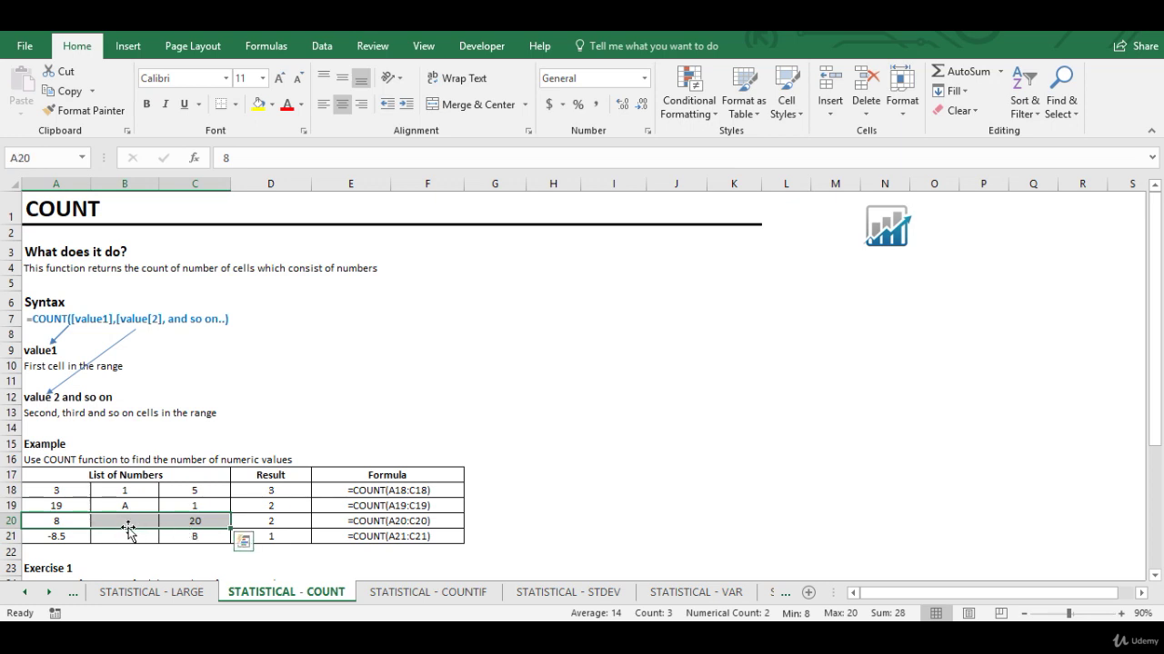
{"action": "left_click", "coordinate": [132, 523]}
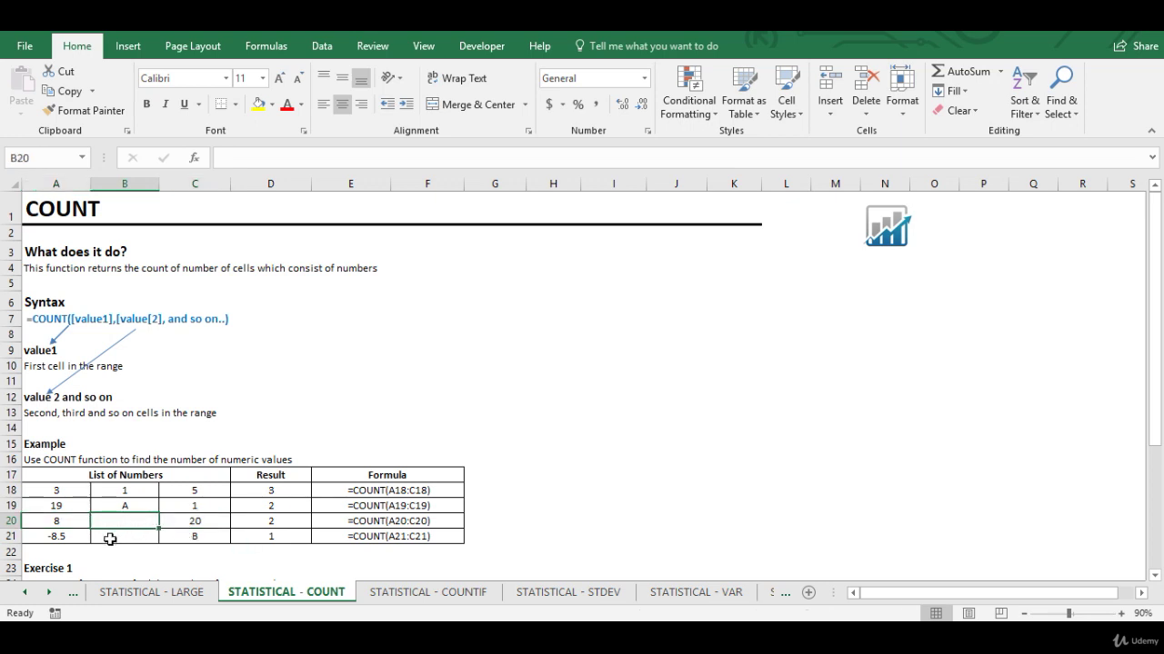
{"action": "left_click_drag", "start_coordinate": [57, 538], "coordinate": [185, 535]}
{"action": "left_click", "coordinate": [73, 537]}
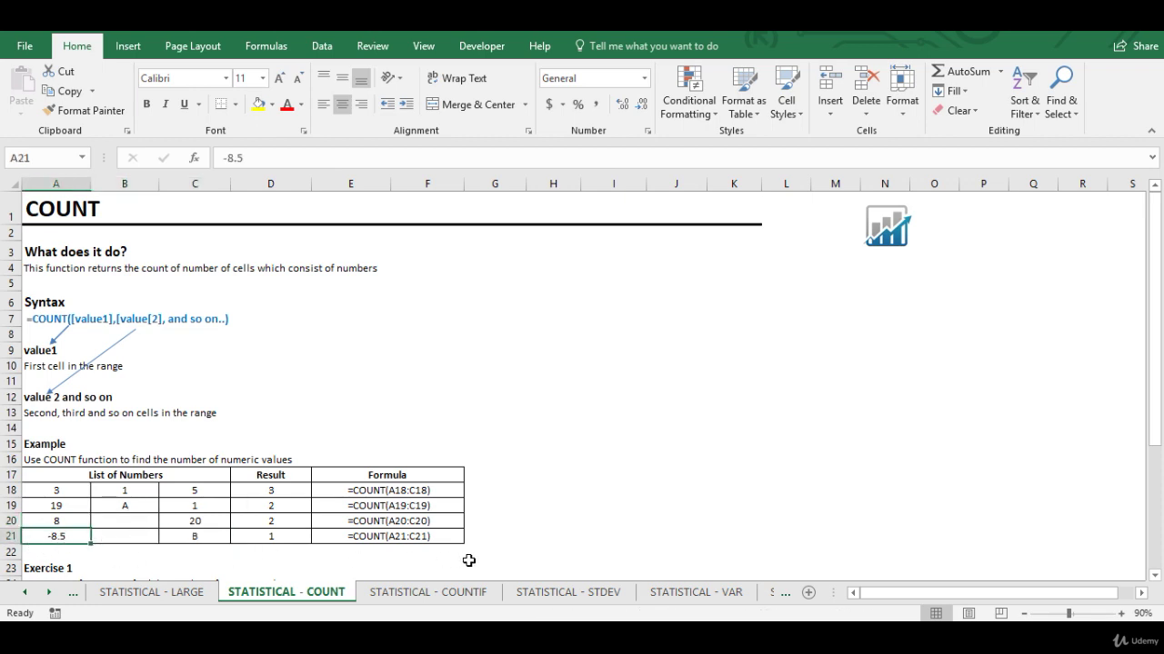
Bring up the STATISTICAL - COUNTIF sheet and examine the example's Col A to Col D headers and the Col E criteria header.
{"action": "left_click", "coordinate": [466, 593]}
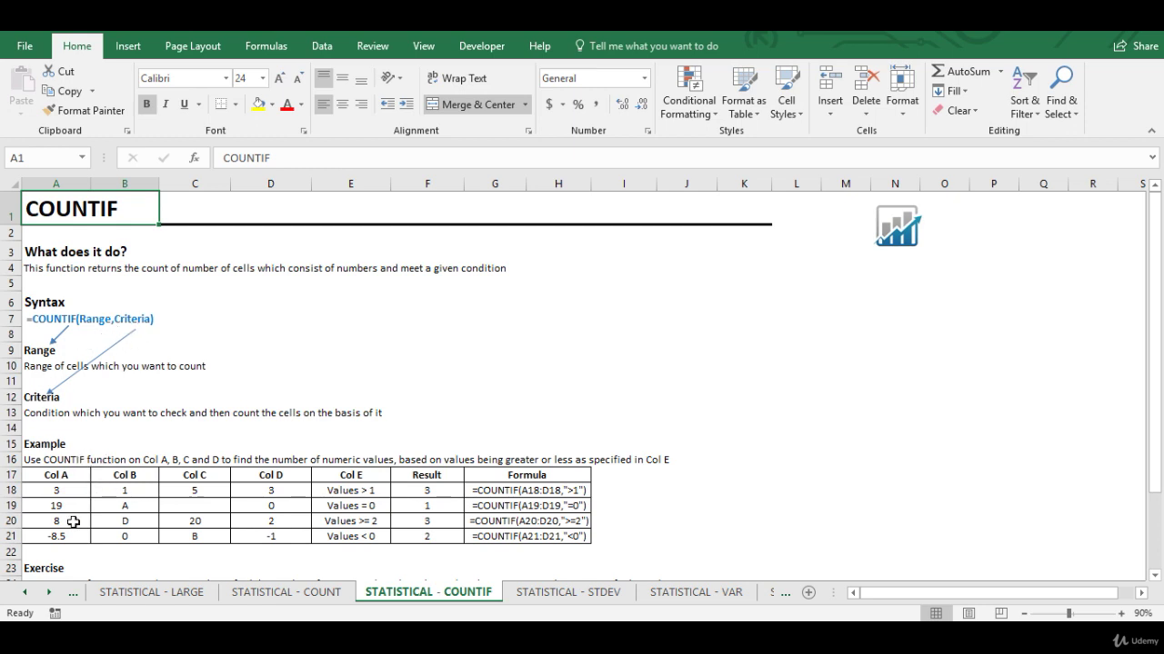
{"action": "left_click", "coordinate": [41, 473]}
{"action": "left_click_drag", "start_coordinate": [44, 473], "coordinate": [264, 474]}
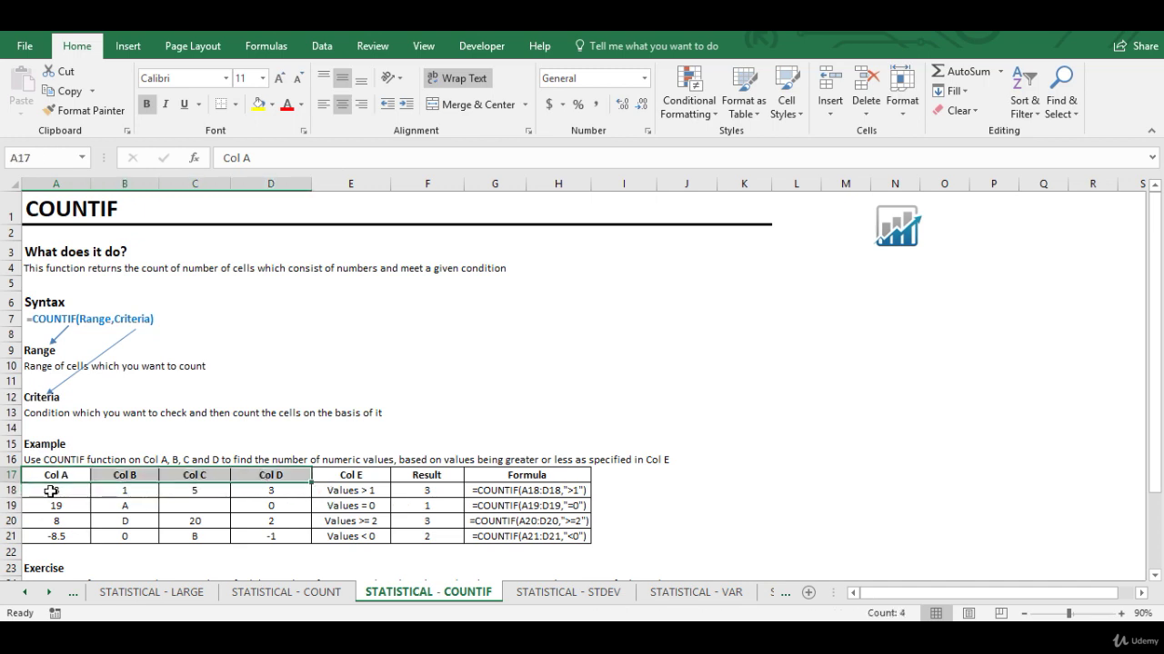
{"action": "left_click", "coordinate": [372, 479]}
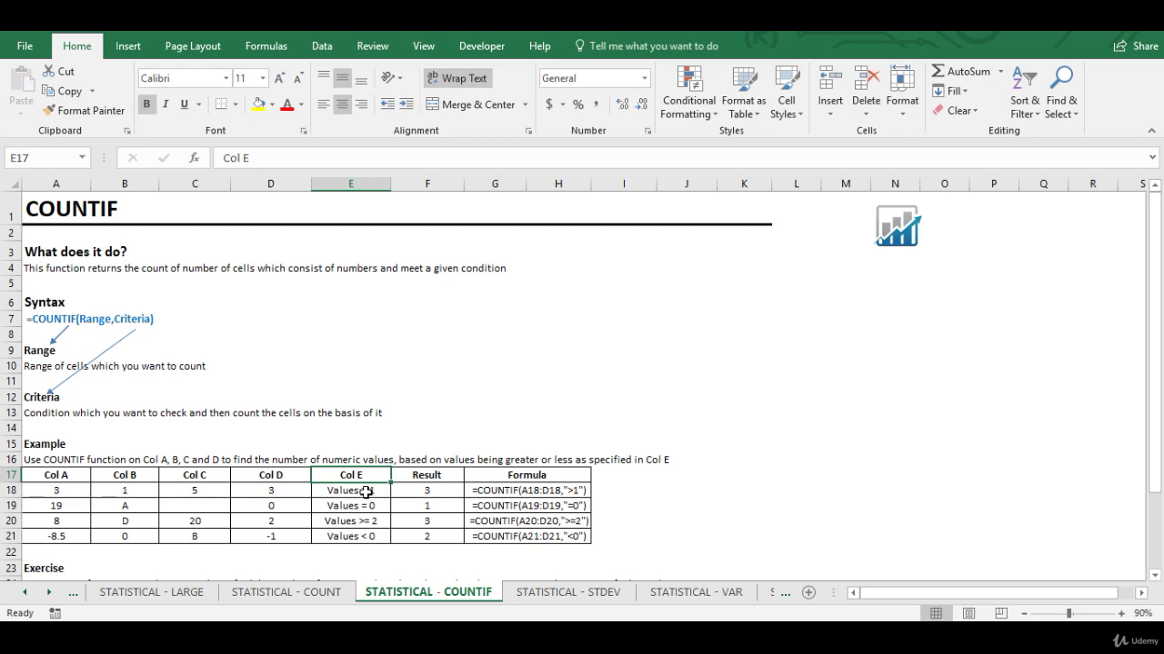
Examine the COUNTIF example's row 18: the criterion in E18, the values in A18:D18 and the result formula in F18.
{"action": "left_click", "coordinate": [368, 492]}
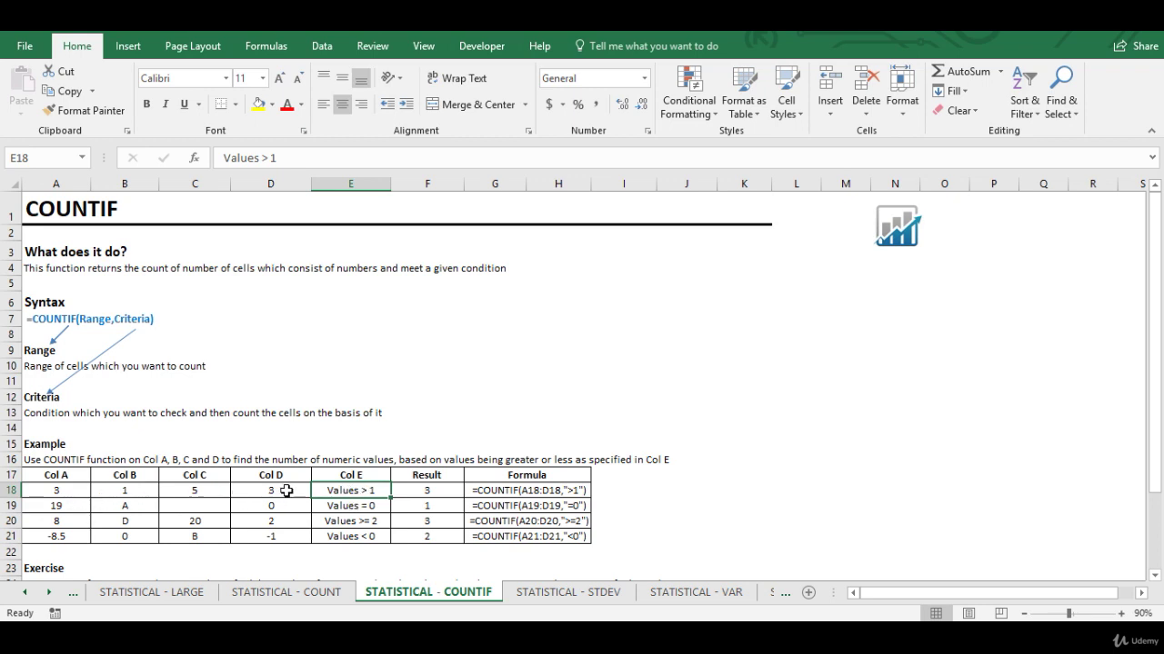
{"action": "left_click_drag", "start_coordinate": [276, 491], "coordinate": [59, 489]}
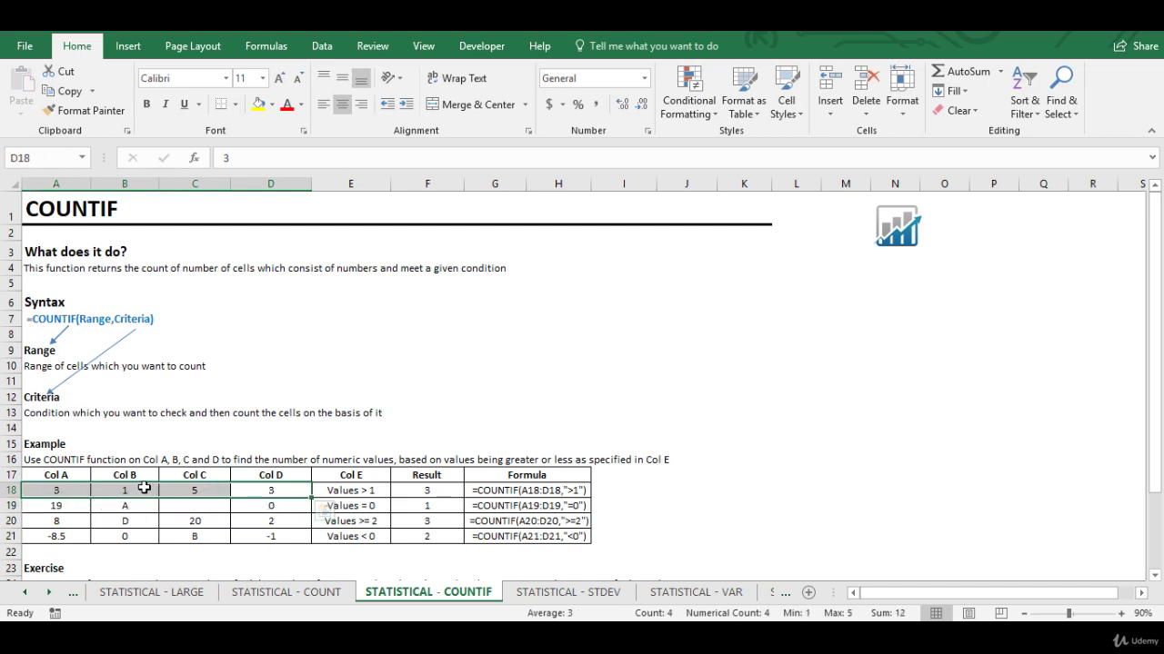
{"action": "left_click", "coordinate": [437, 490]}
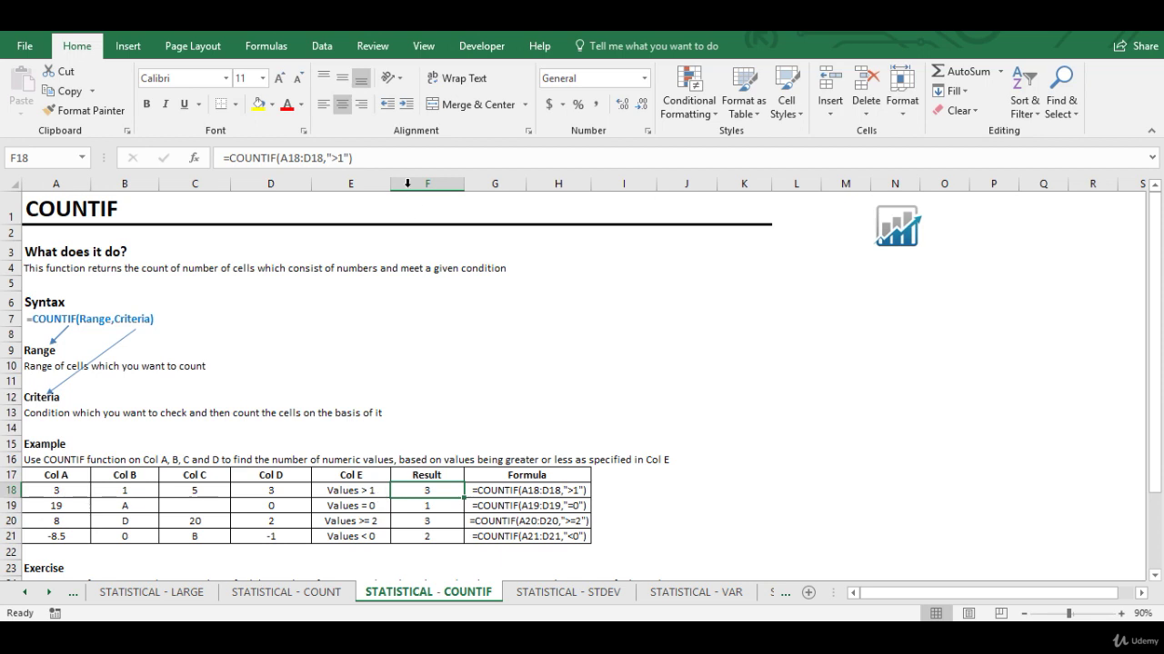
Examine the COUNTIF example's row 19: the criterion in E19, the values A19:D19 with blank C19, and the formula in F19.
{"action": "left_click", "coordinate": [363, 507]}
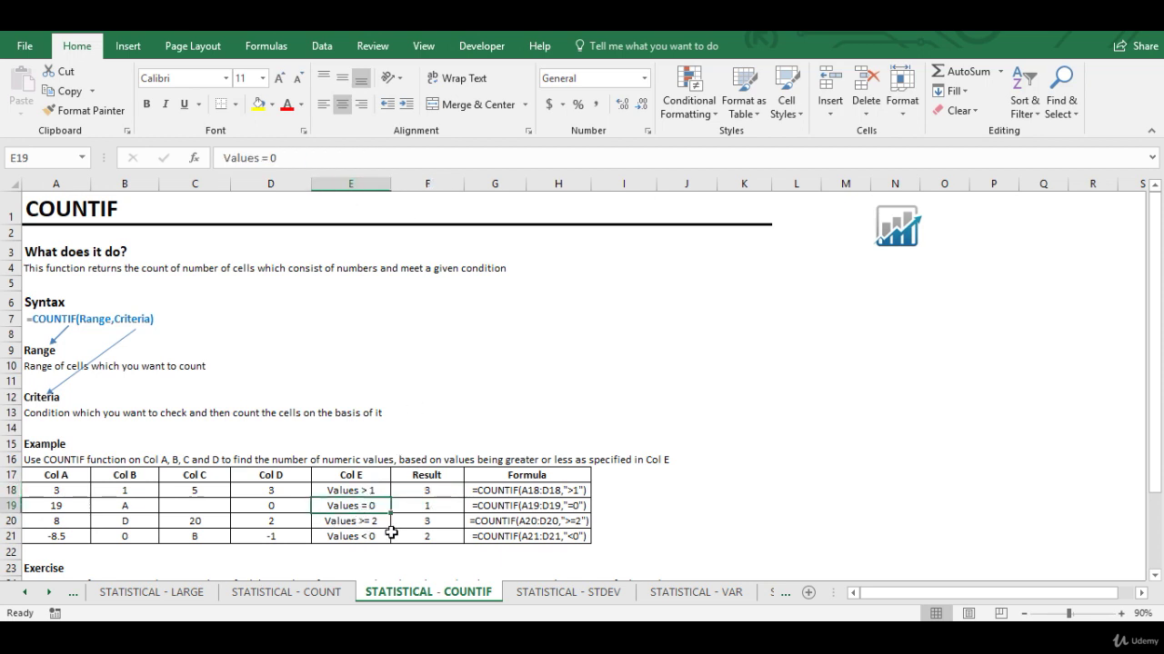
{"action": "left_click_drag", "start_coordinate": [78, 508], "coordinate": [249, 510]}
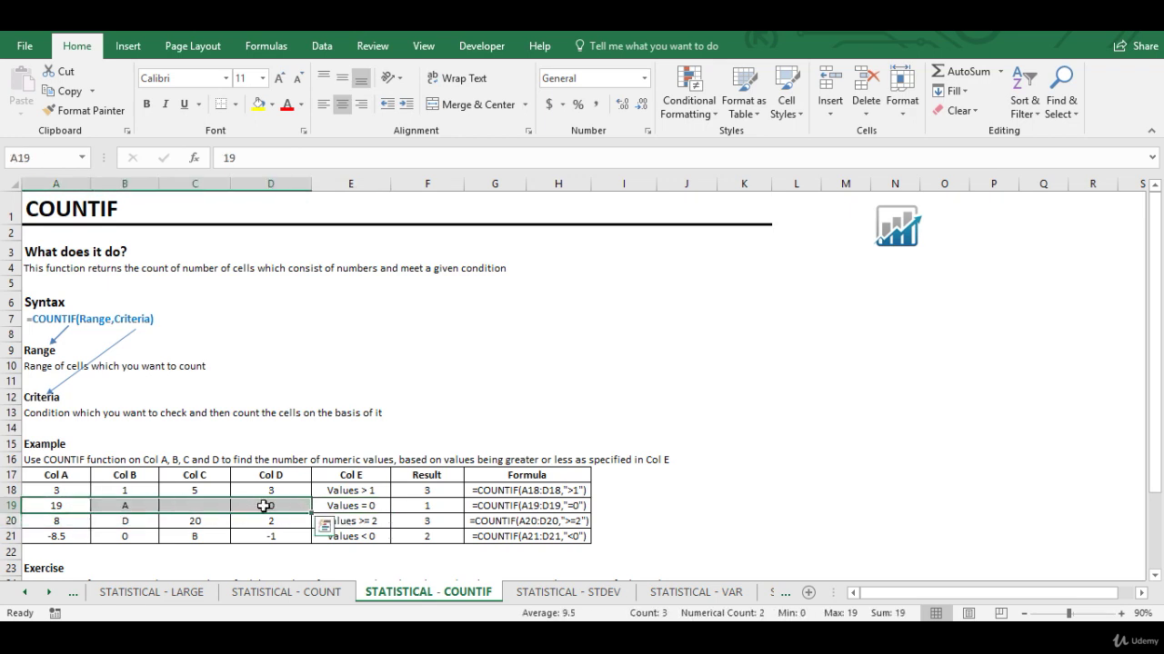
{"action": "left_click", "coordinate": [194, 508]}
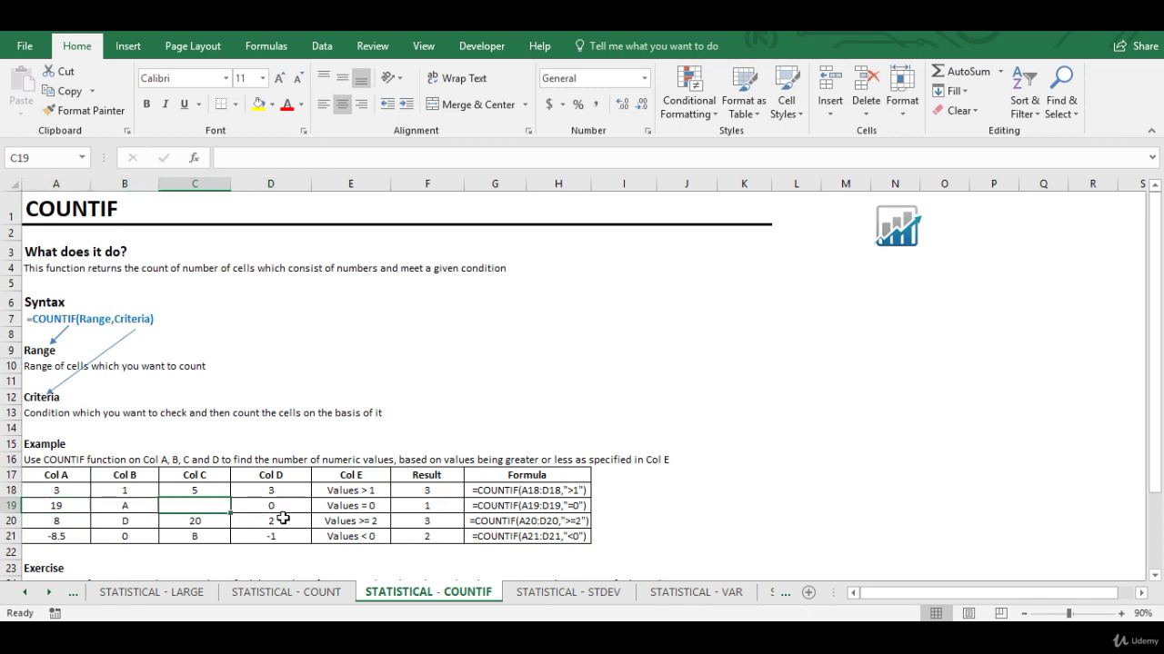
{"action": "left_click", "coordinate": [421, 506]}
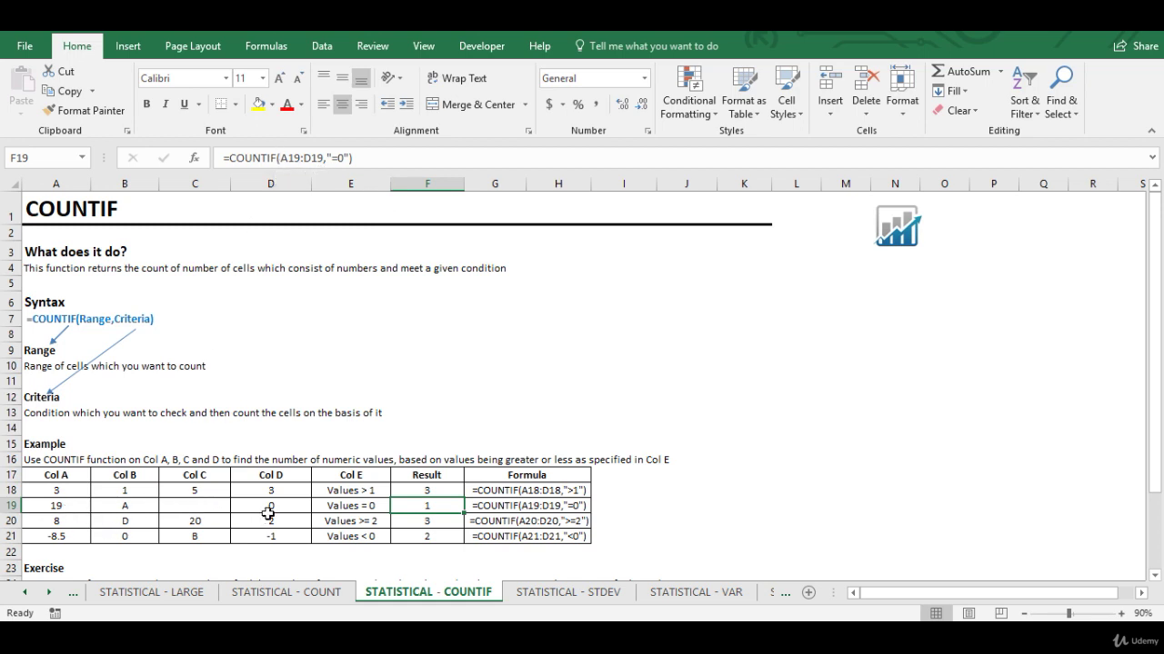
Bring up the STATISTICAL - STDEV sheet and examine the values in A16:D16 and their STDEV.S formula in E16.
{"action": "left_click", "coordinate": [585, 594]}
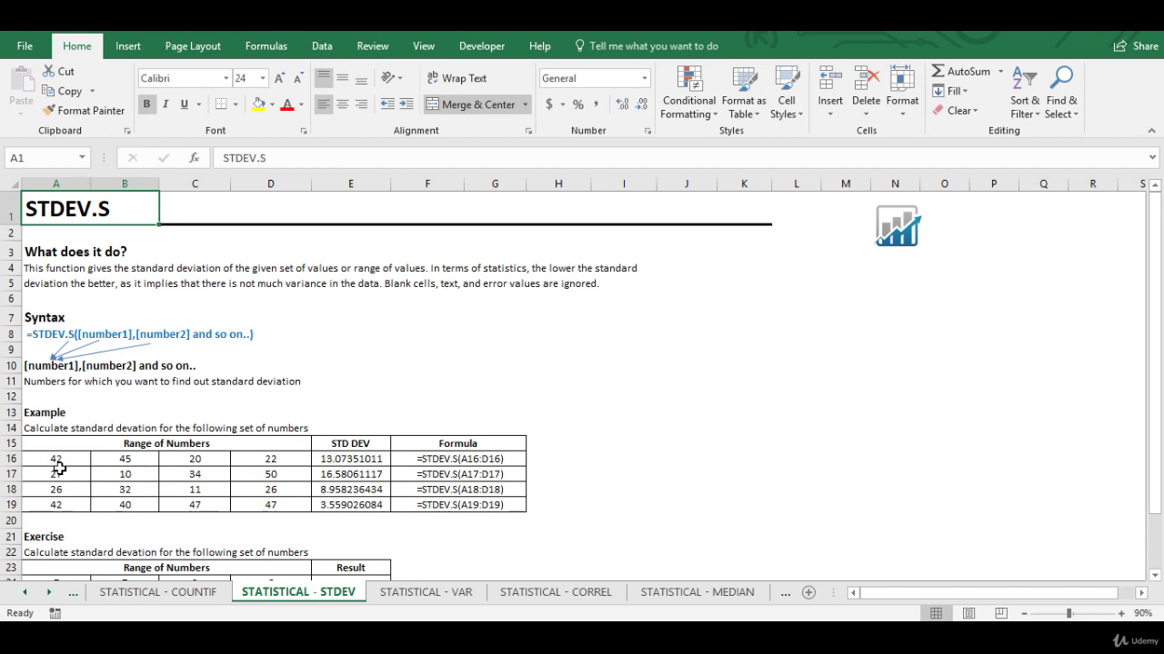
{"action": "left_click_drag", "start_coordinate": [55, 463], "coordinate": [256, 460]}
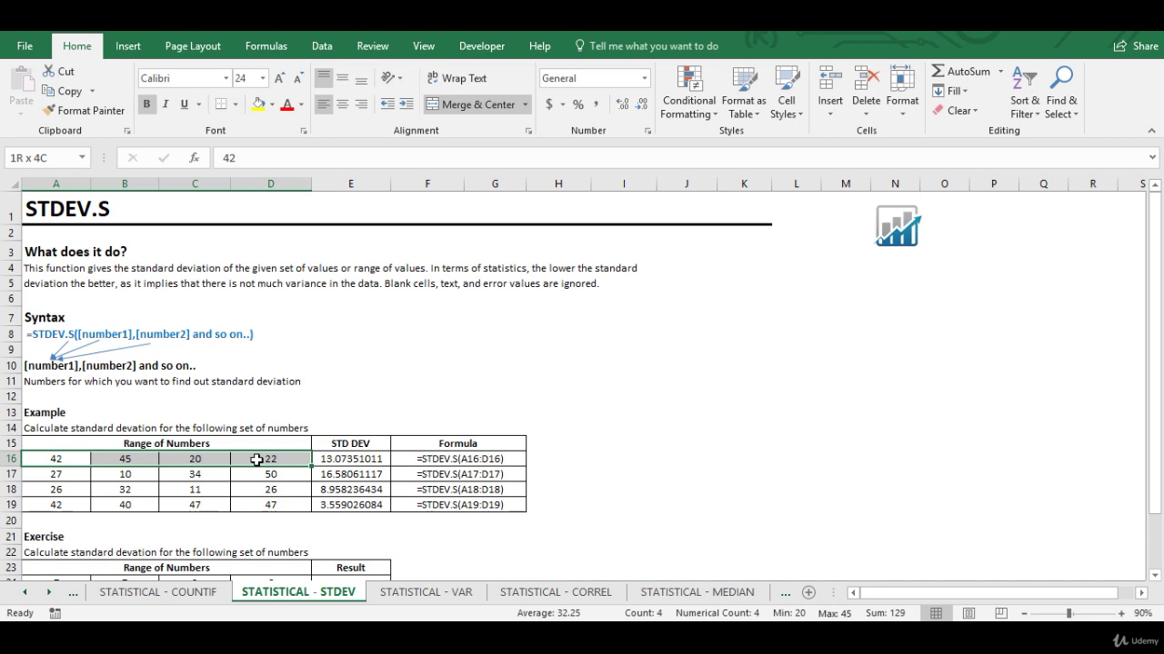
{"action": "left_click", "coordinate": [356, 459]}
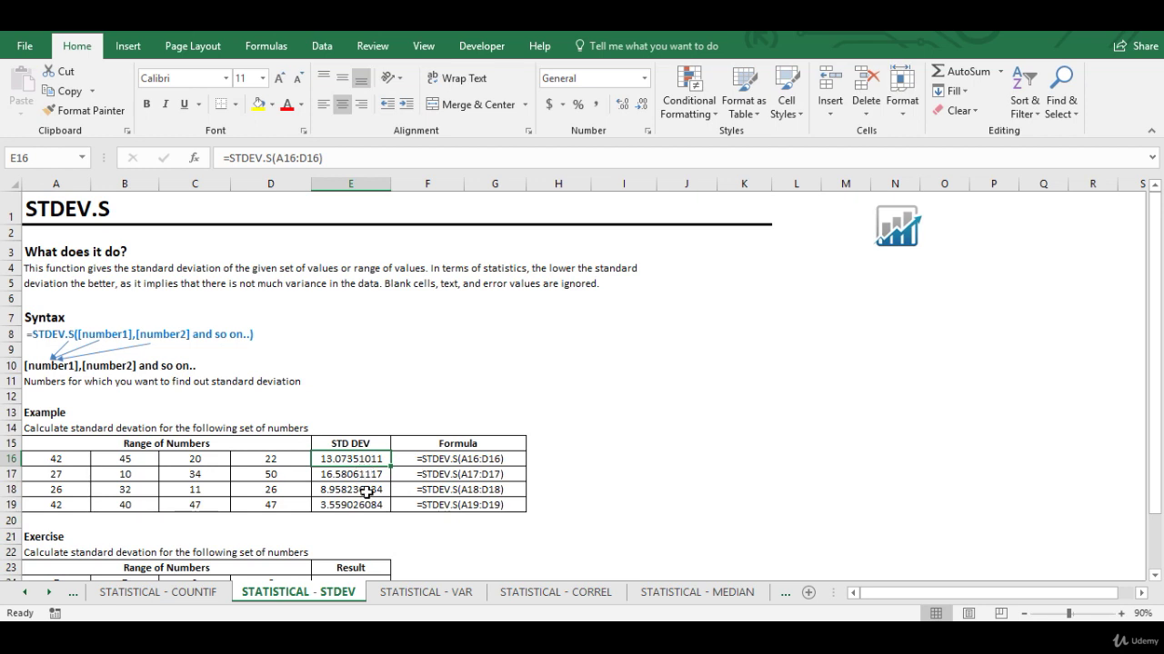
Examine the values in A19:D19 and their STDEV.S result in E19, comparing it with the other standard deviations in E16:E19.
{"action": "left_click_drag", "start_coordinate": [64, 505], "coordinate": [260, 503]}
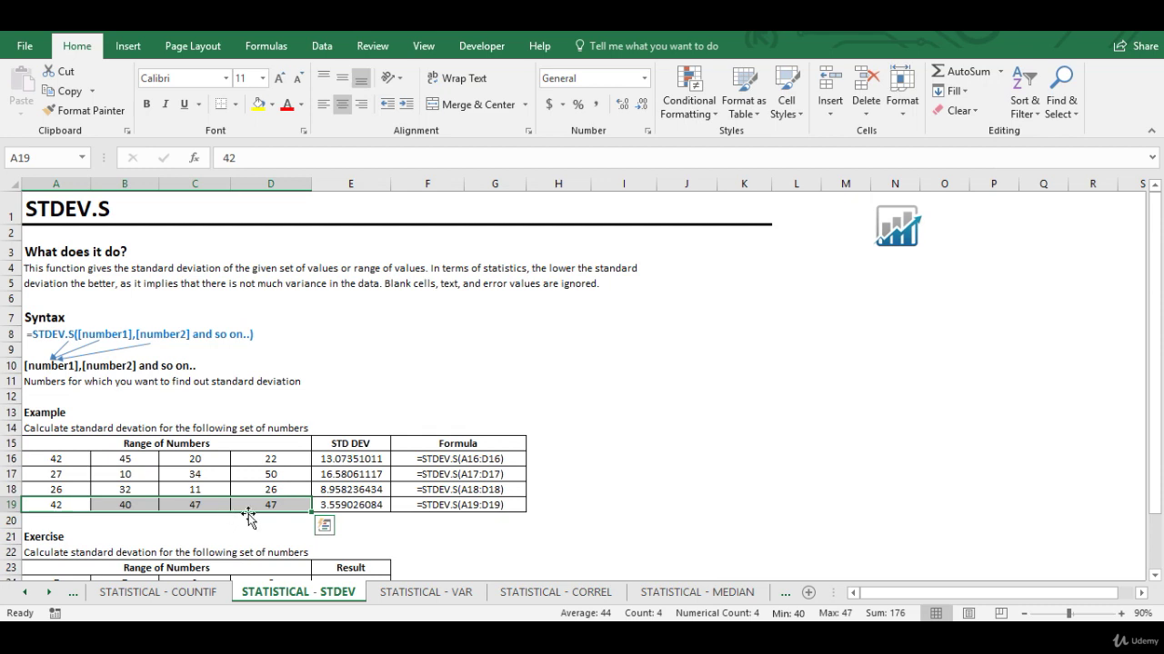
{"action": "left_click", "coordinate": [344, 507]}
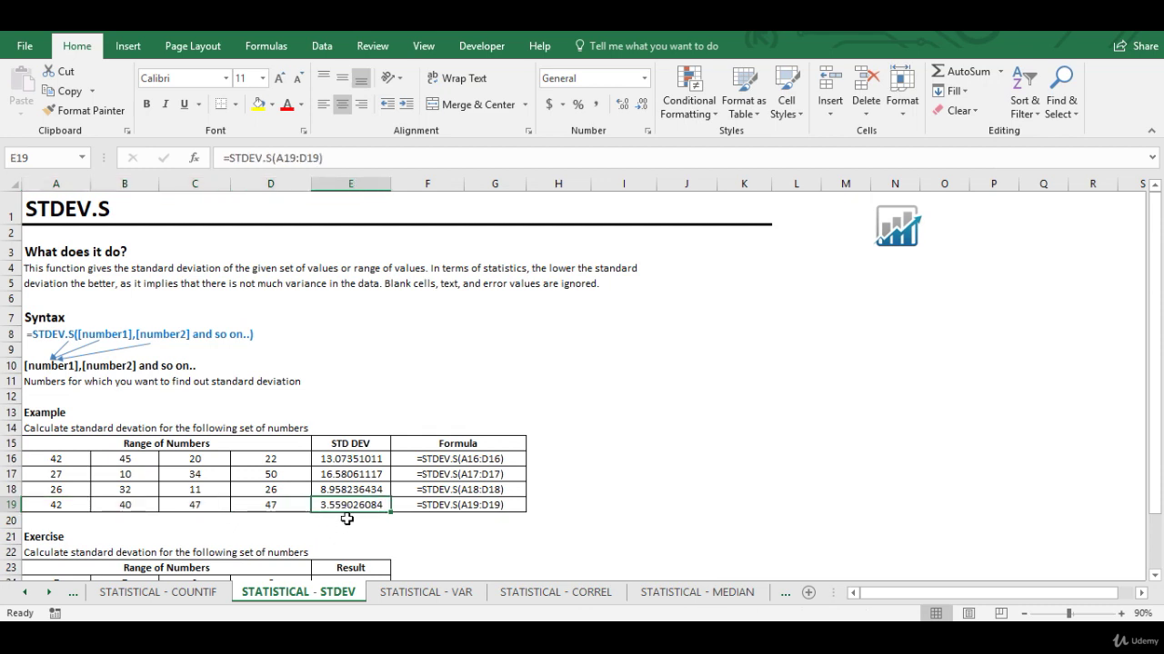
{"action": "left_click_drag", "start_coordinate": [363, 461], "coordinate": [364, 503]}
{"action": "left_click", "coordinate": [341, 507]}
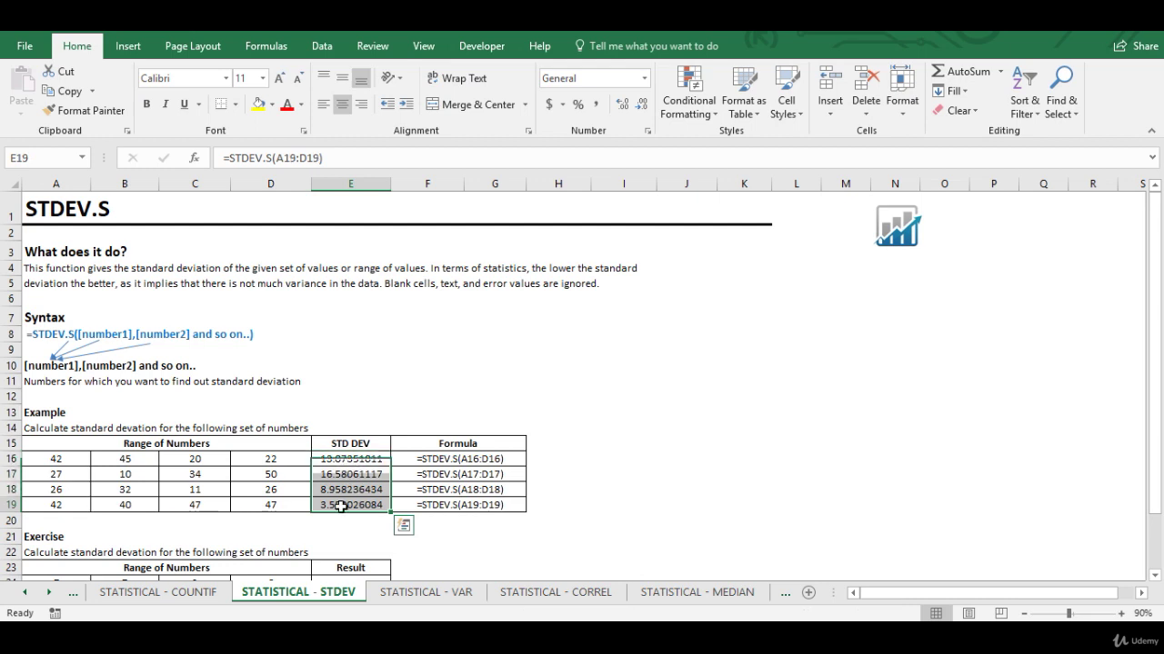
{"action": "left_click_drag", "start_coordinate": [287, 505], "coordinate": [34, 506]}
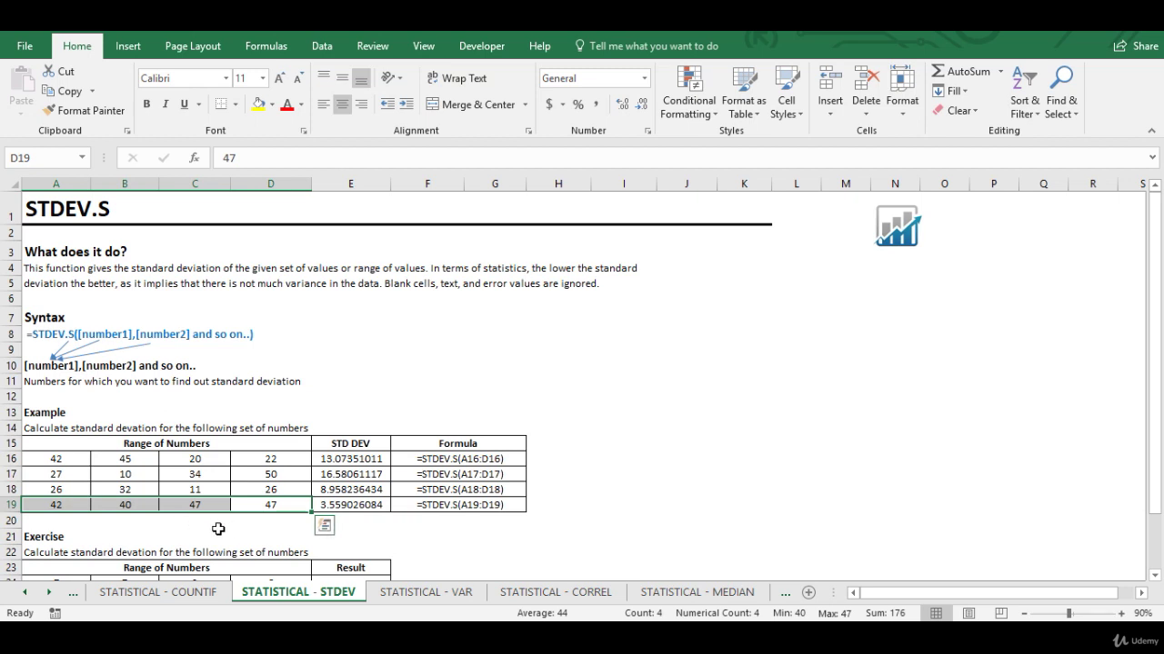
{"action": "left_click", "coordinate": [366, 507]}
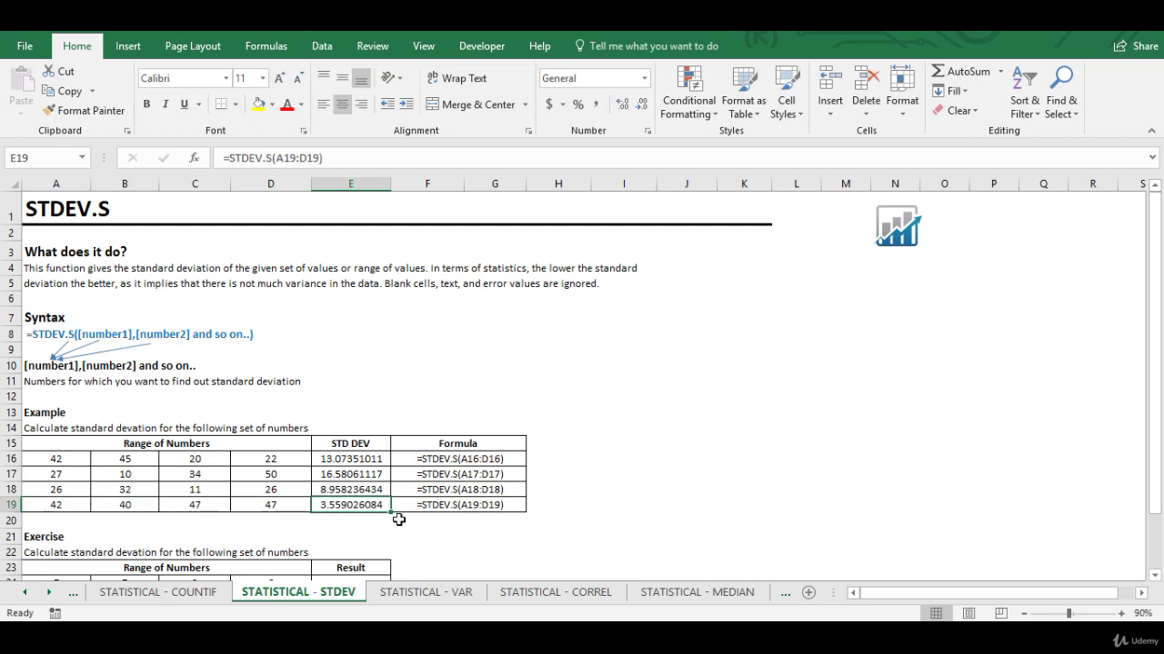
On the STATISTICAL - VAR sheet, examine A20:D20 and the variance formula in E20, and compare with the STATISTICAL - STDEV sheet.
{"action": "left_click", "coordinate": [447, 597]}
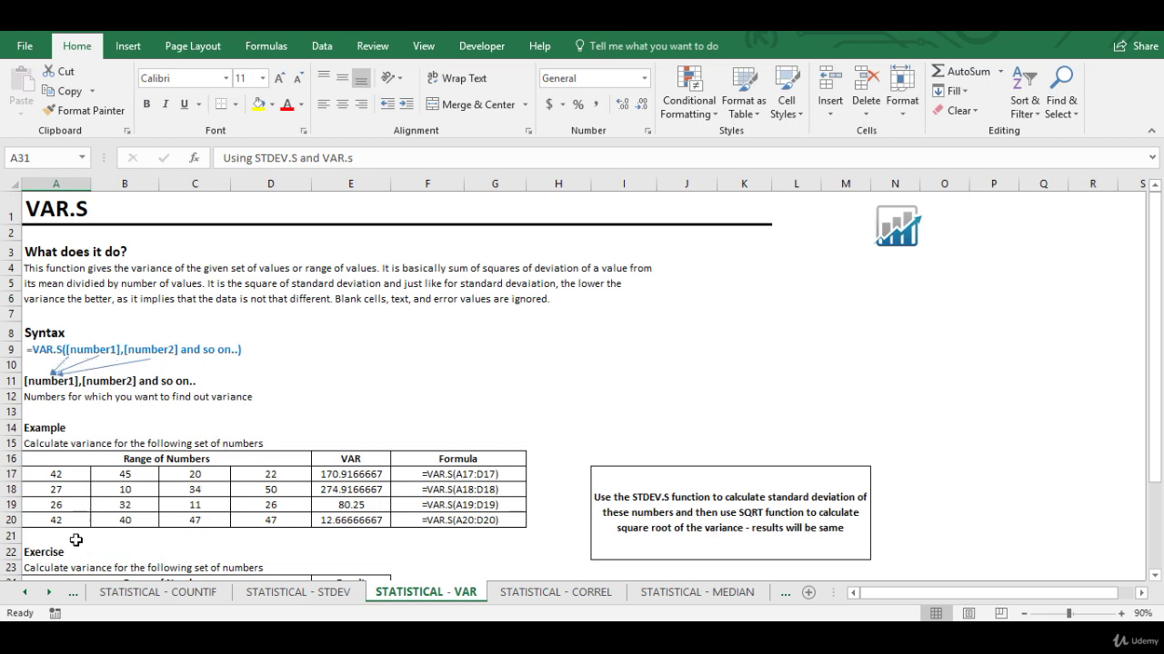
{"action": "left_click_drag", "start_coordinate": [68, 523], "coordinate": [259, 520]}
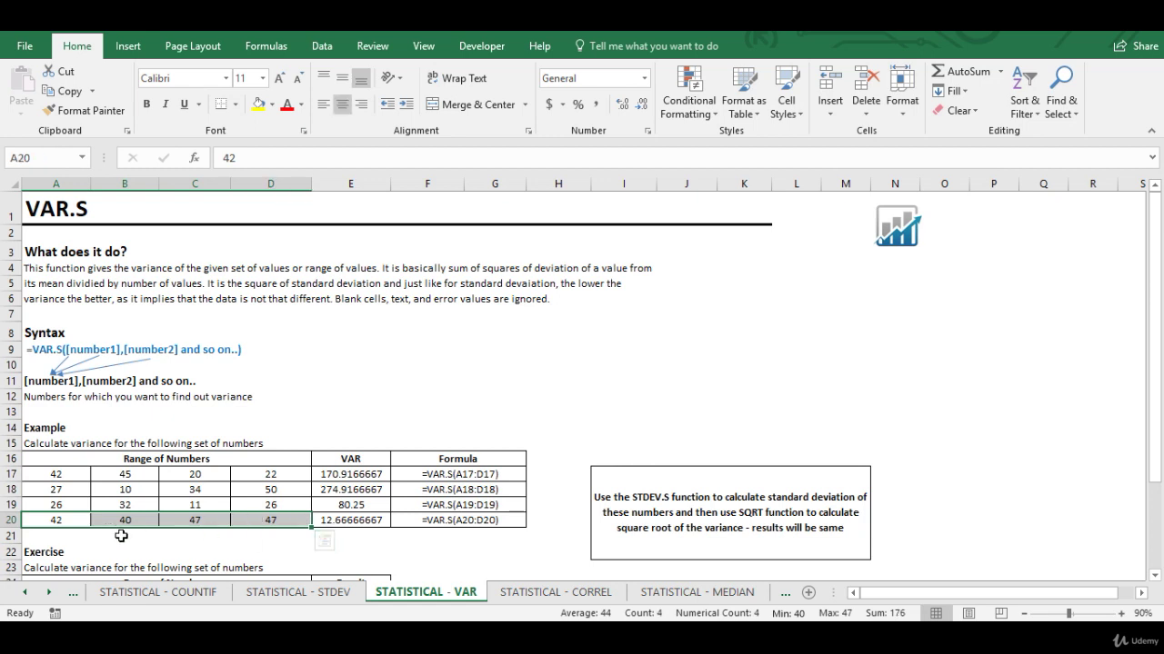
{"action": "left_click", "coordinate": [338, 523]}
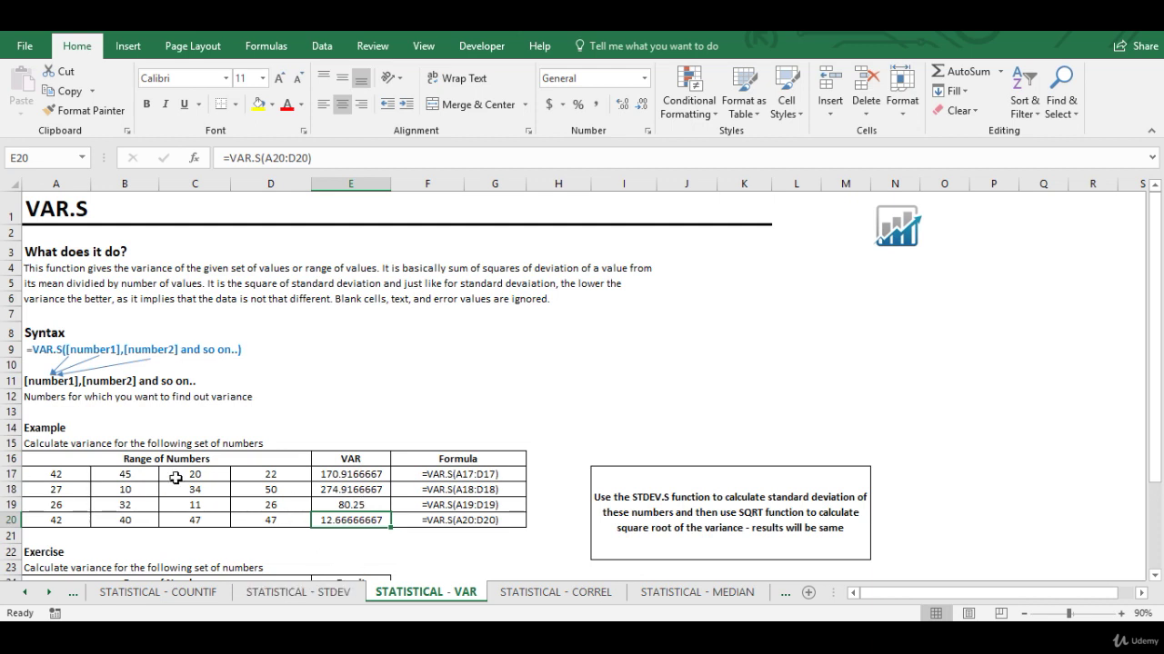
{"action": "left_click", "coordinate": [317, 595]}
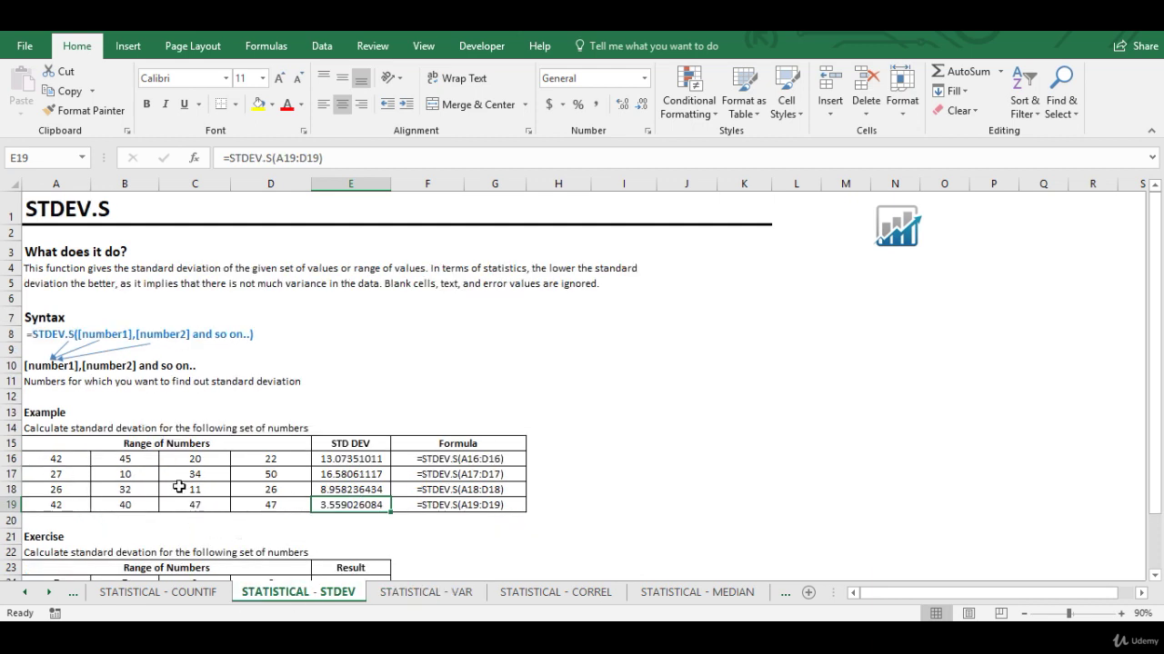
{"action": "left_click", "coordinate": [430, 600]}
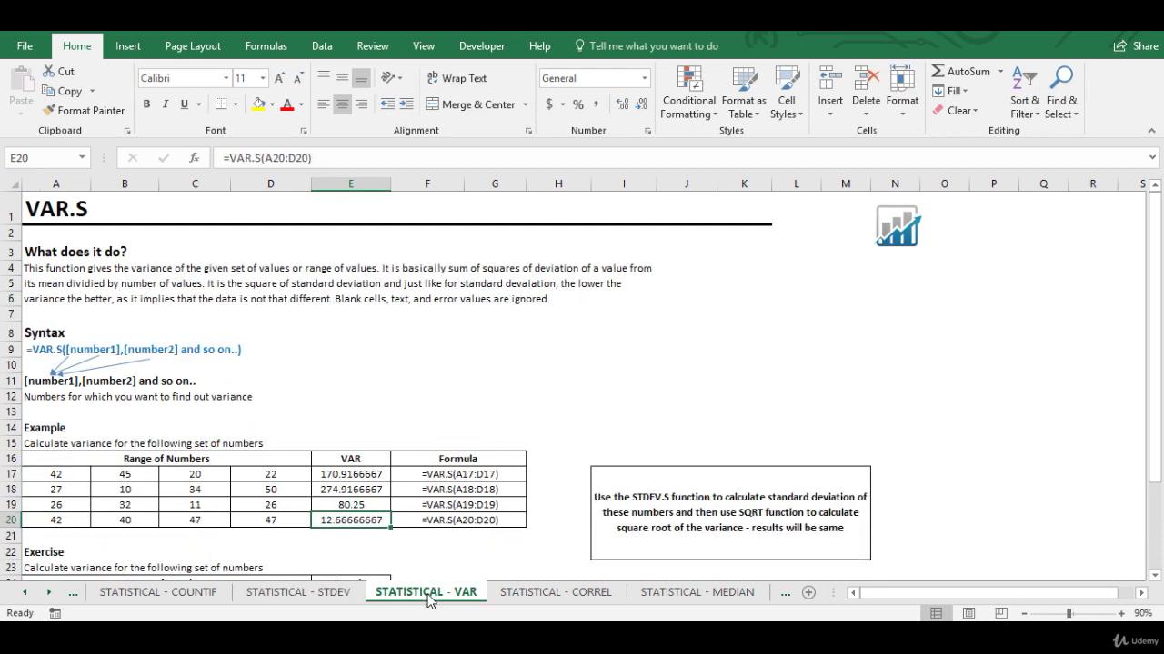
Bring up the STATISTICAL - CORREL sheet and examine the Age and Weight example table and its CORREL formula in E17.
{"action": "left_click", "coordinate": [567, 593]}
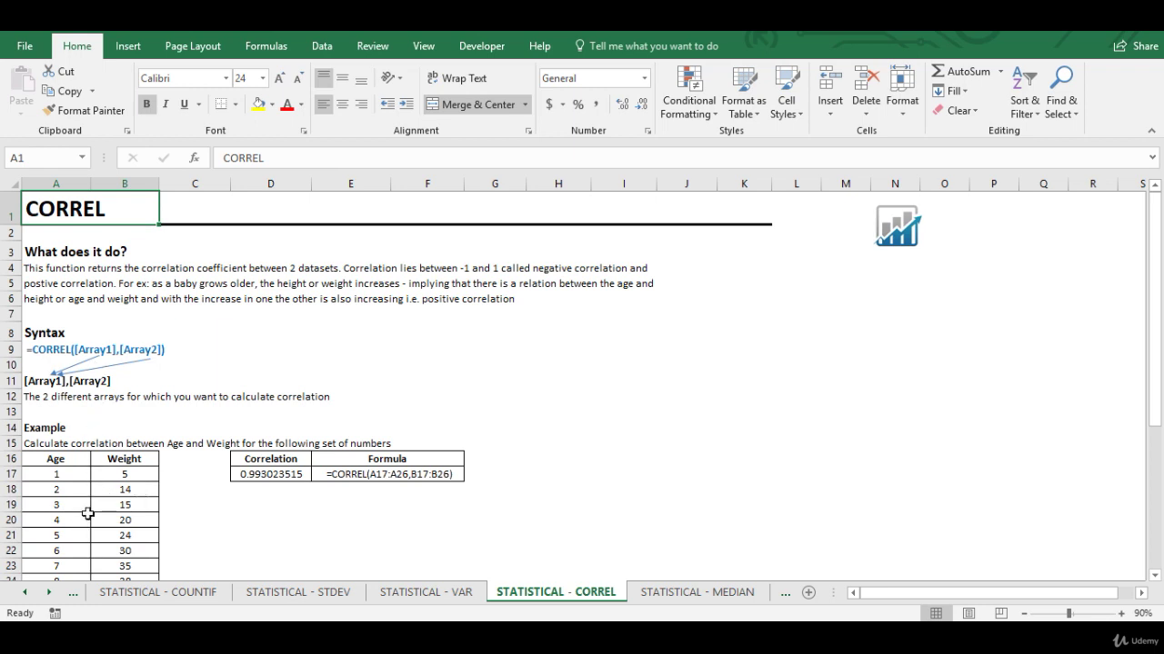
{"action": "scroll", "coordinate": [84, 519], "scroll_direction": "down", "scroll_amount": 1}
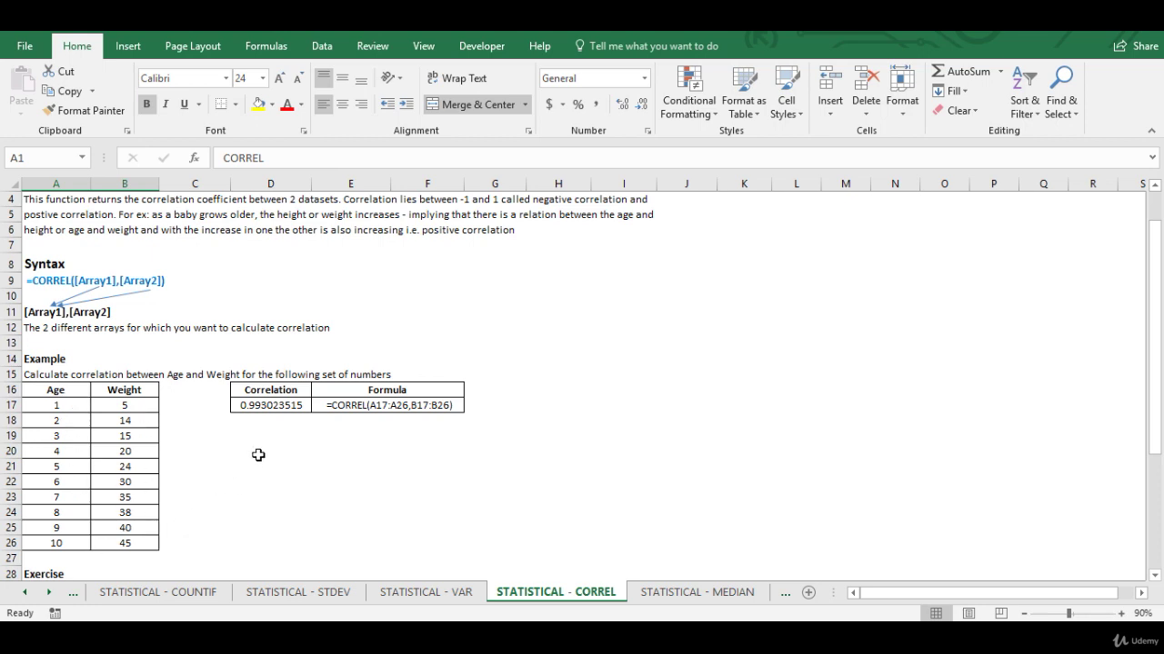
{"action": "left_click", "coordinate": [351, 409]}
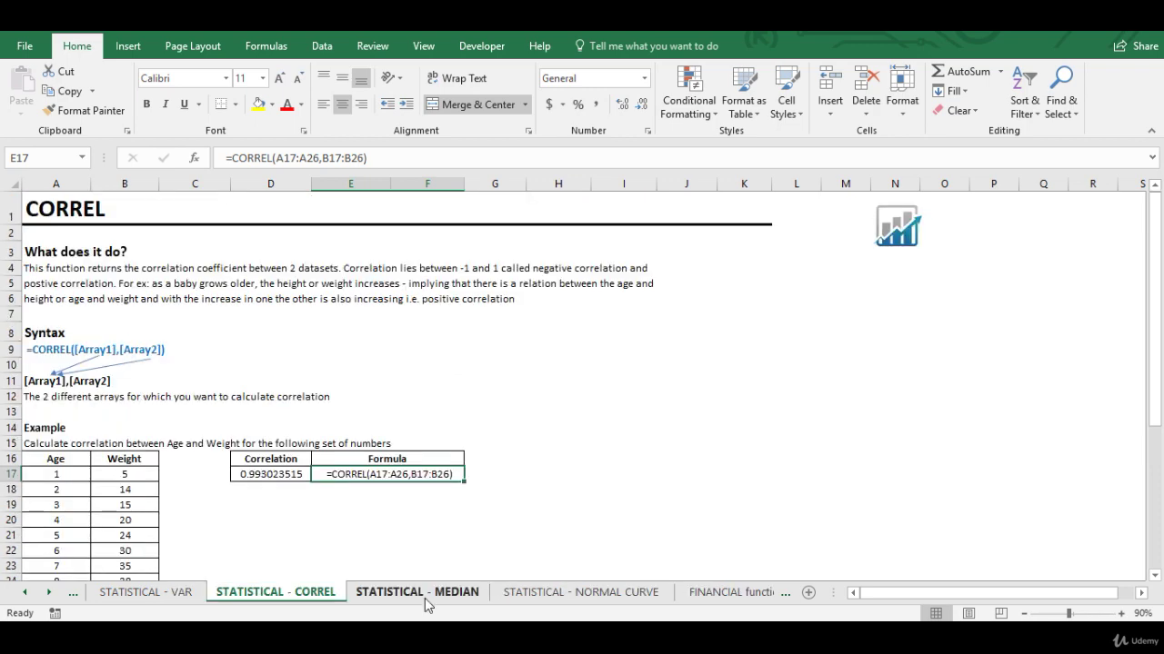
On the STATISTICAL - MEDIAN sheet, examine Table A's numbers in A15:A35, the formula text in D15 and the median result in C15.
{"action": "left_click", "coordinate": [424, 598]}
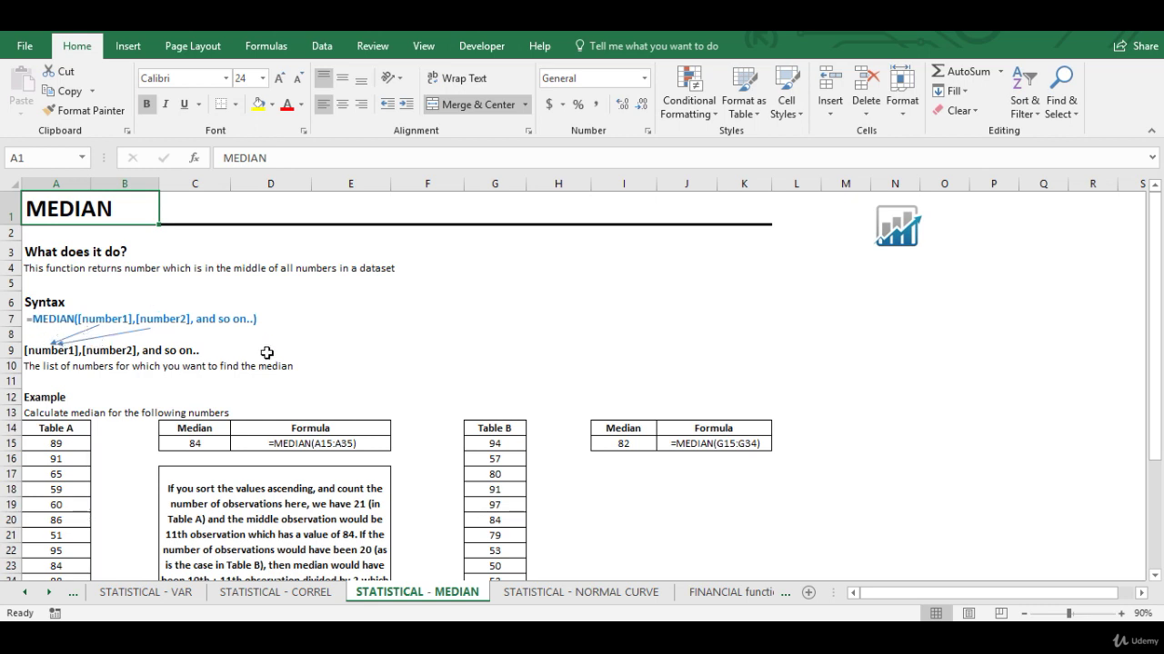
{"action": "scroll", "coordinate": [314, 352], "scroll_direction": "down", "scroll_amount": 3}
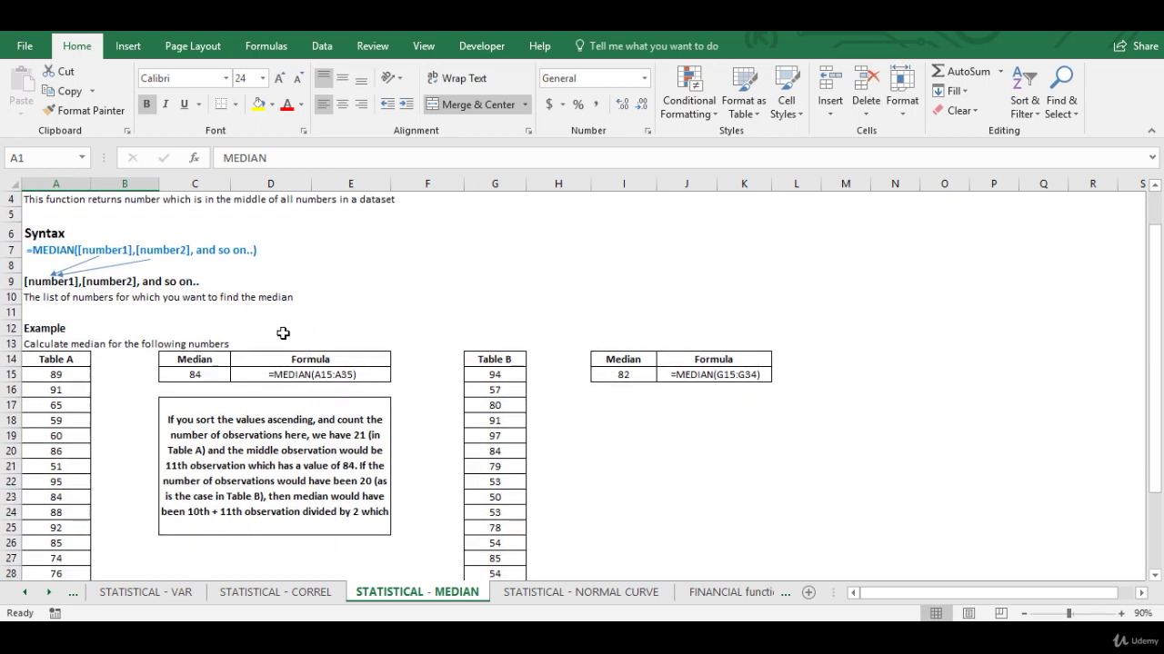
{"action": "scroll", "coordinate": [96, 278], "scroll_direction": "down", "scroll_amount": 2}
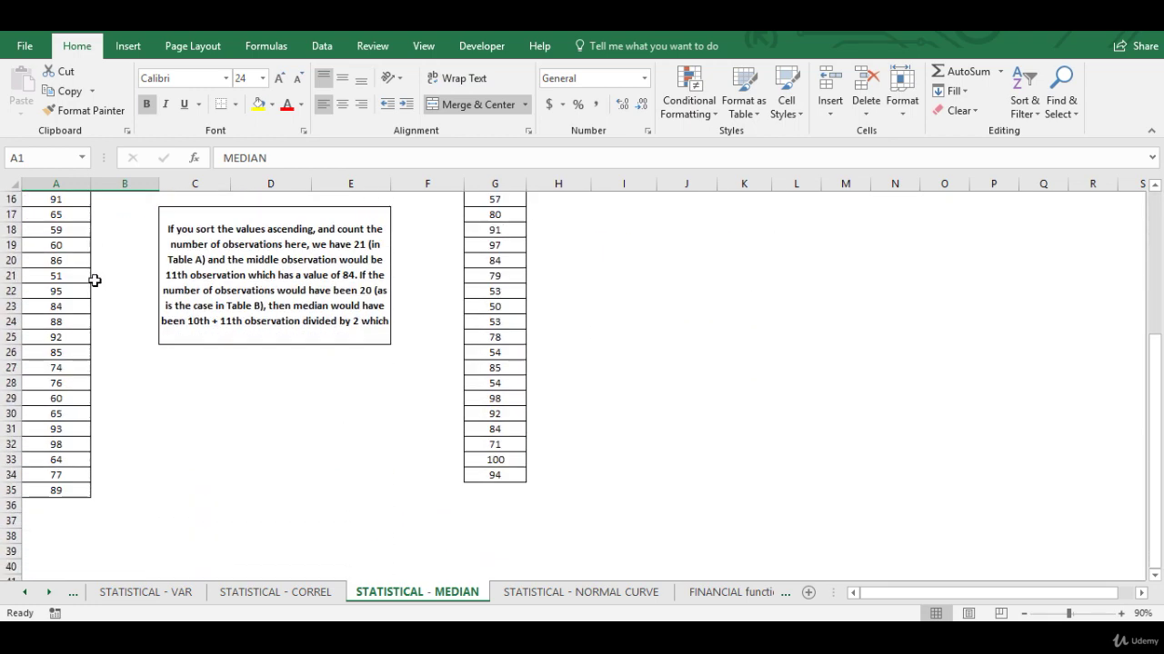
{"action": "scroll", "coordinate": [94, 280], "scroll_direction": "up", "scroll_amount": 3}
{"action": "left_click_drag", "start_coordinate": [74, 327], "coordinate": [60, 549]}
{"action": "scroll", "coordinate": [110, 426], "scroll_direction": "up", "scroll_amount": 4}
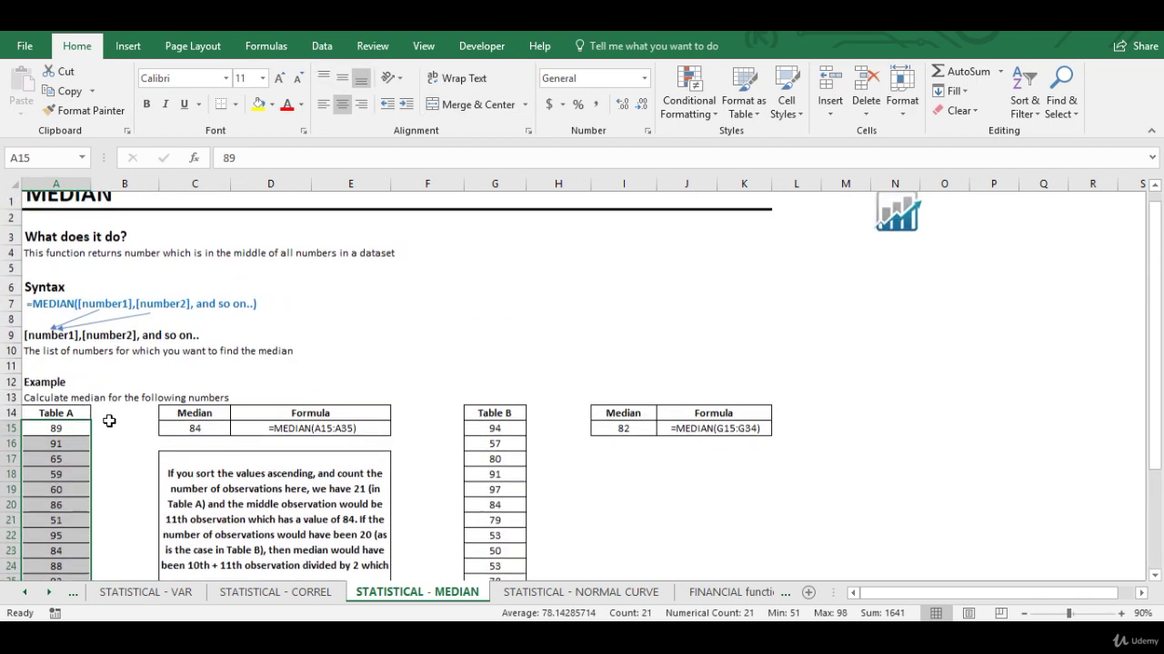
{"action": "left_click", "coordinate": [277, 441]}
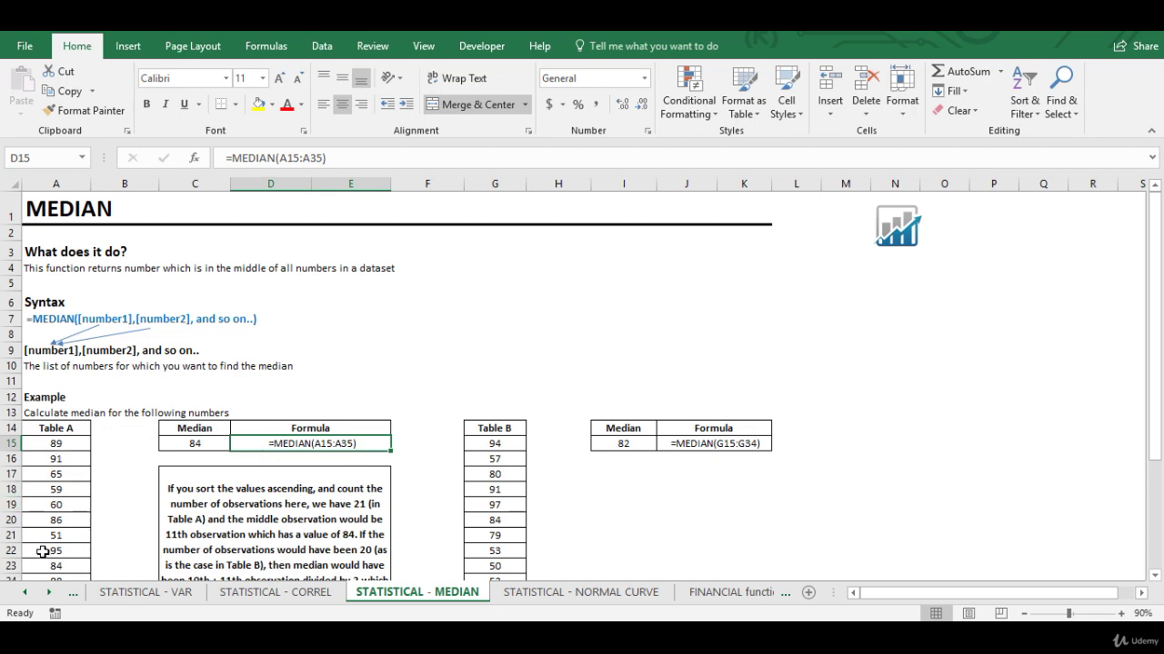
{"action": "left_click", "coordinate": [203, 445]}
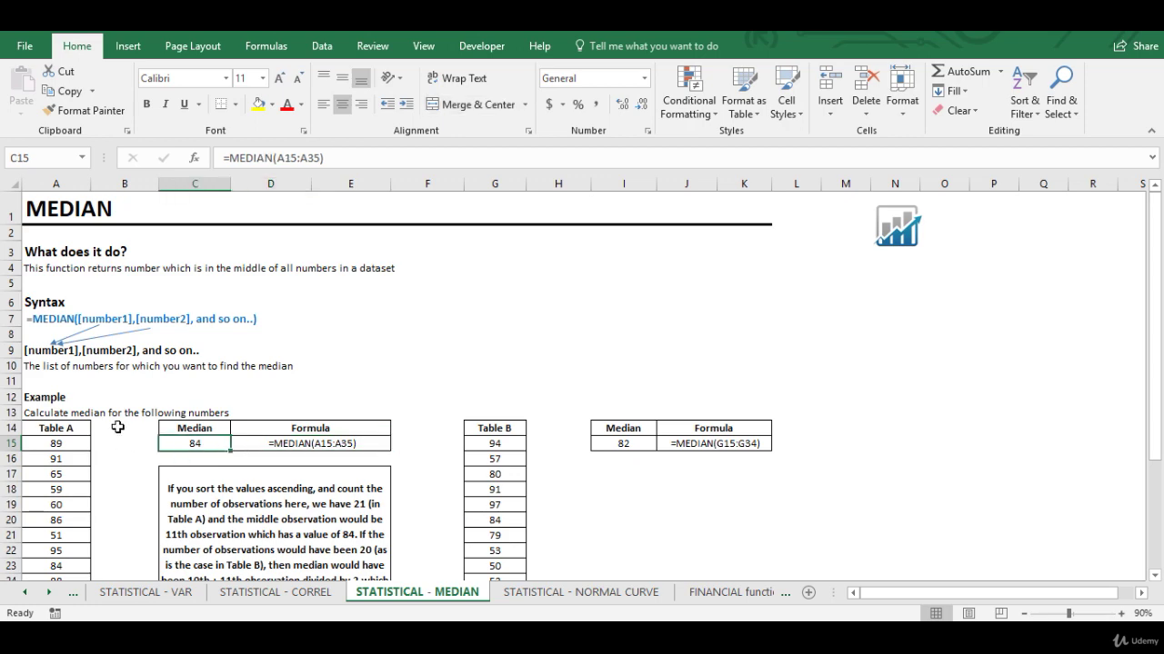
Copy Table A with its header (A14:A35) and paste it into column Q starting at Q1.
{"action": "scroll", "coordinate": [117, 425], "scroll_direction": "down", "scroll_amount": 2}
{"action": "key", "text": "alt+a"}
{"action": "left_click_drag", "start_coordinate": [53, 309], "coordinate": [56, 551]}
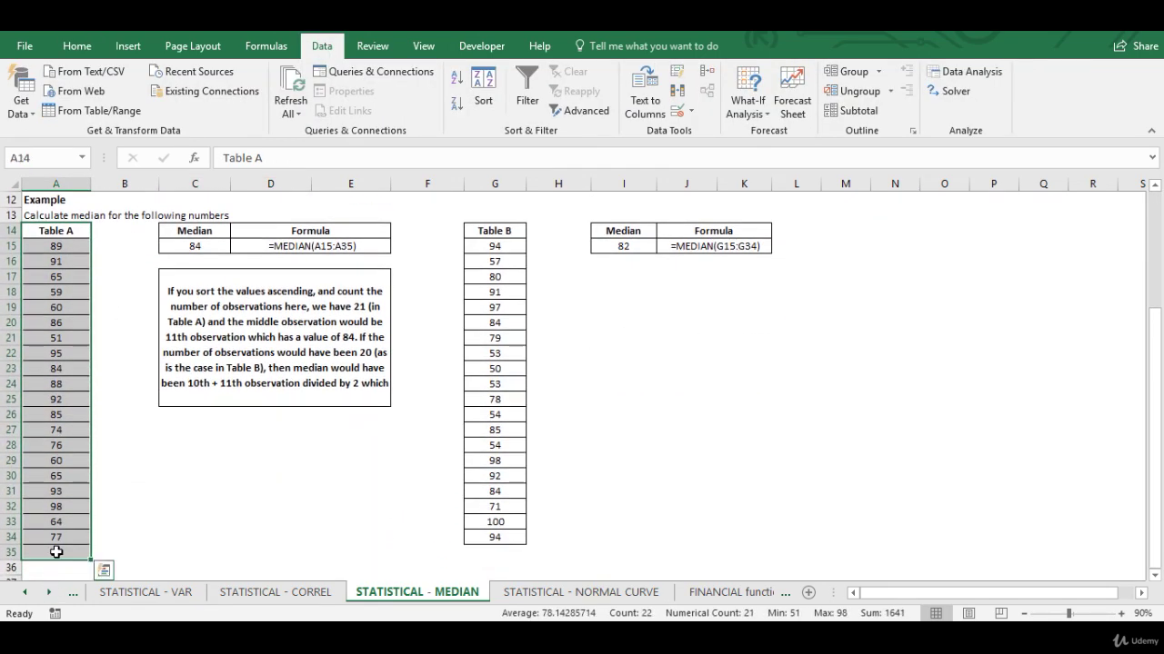
{"action": "key", "text": "ctrl+c"}
{"action": "scroll", "coordinate": [558, 491], "scroll_direction": "up", "scroll_amount": 4}
{"action": "left_click", "coordinate": [1048, 202]}
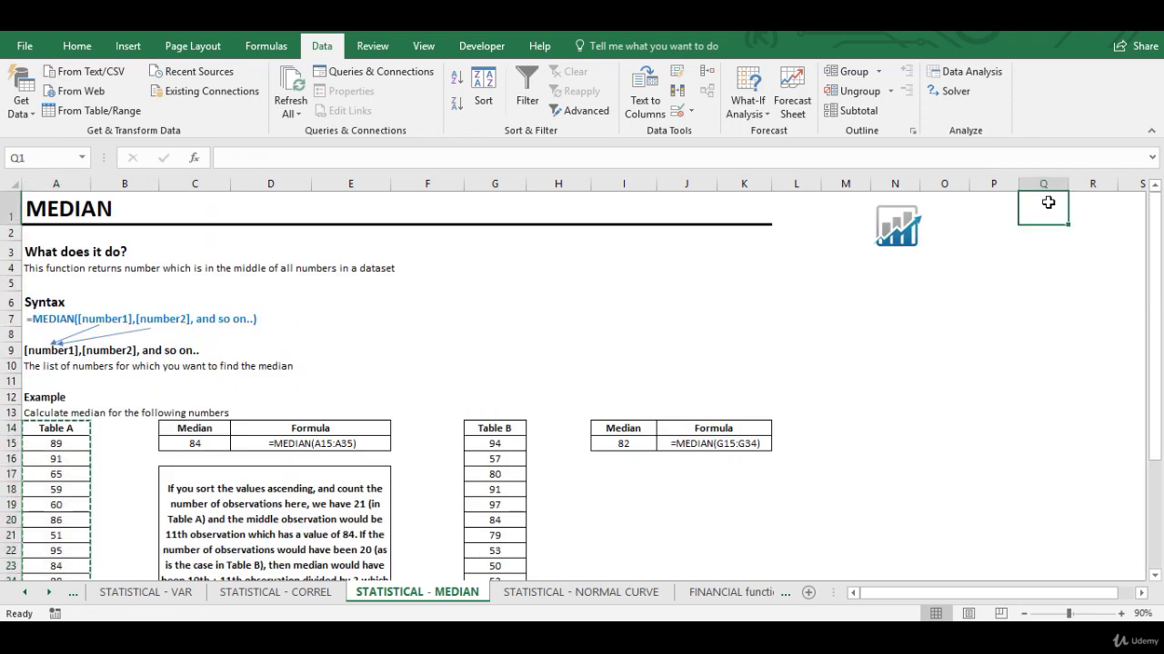
{"action": "key", "text": "ctrl+v"}
{"action": "left_click", "coordinate": [1050, 195]}
{"action": "key", "text": "Escape"}
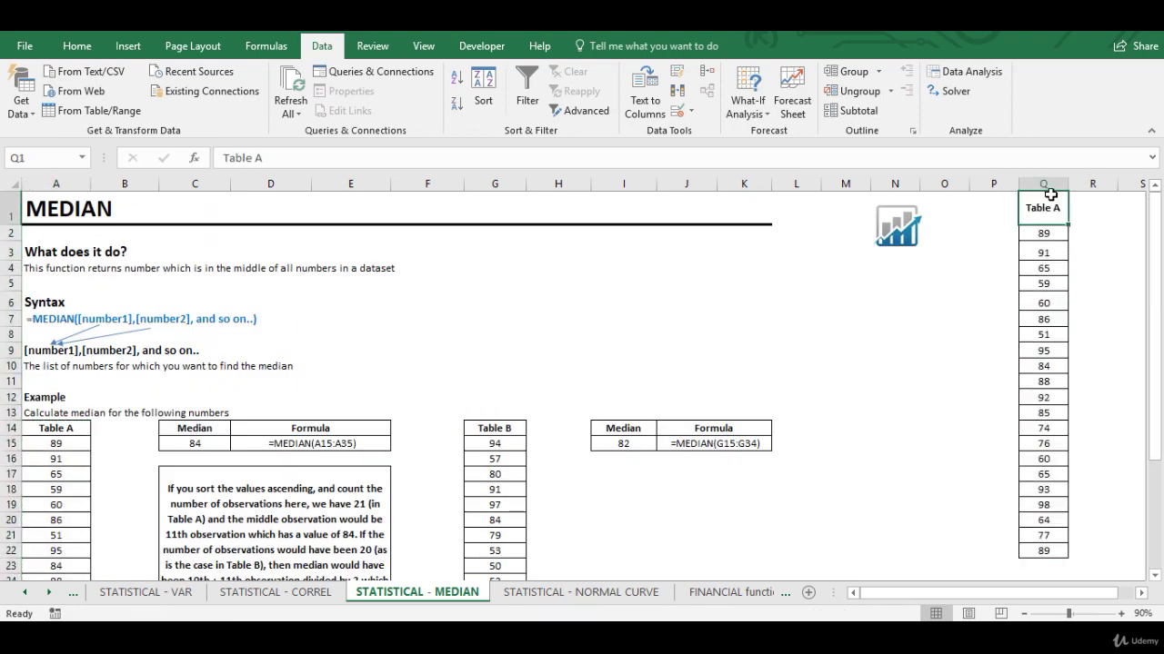
Add a filter to the copied Table A in column Q and sort its values from smallest to largest.
{"action": "left_click", "coordinate": [527, 87]}
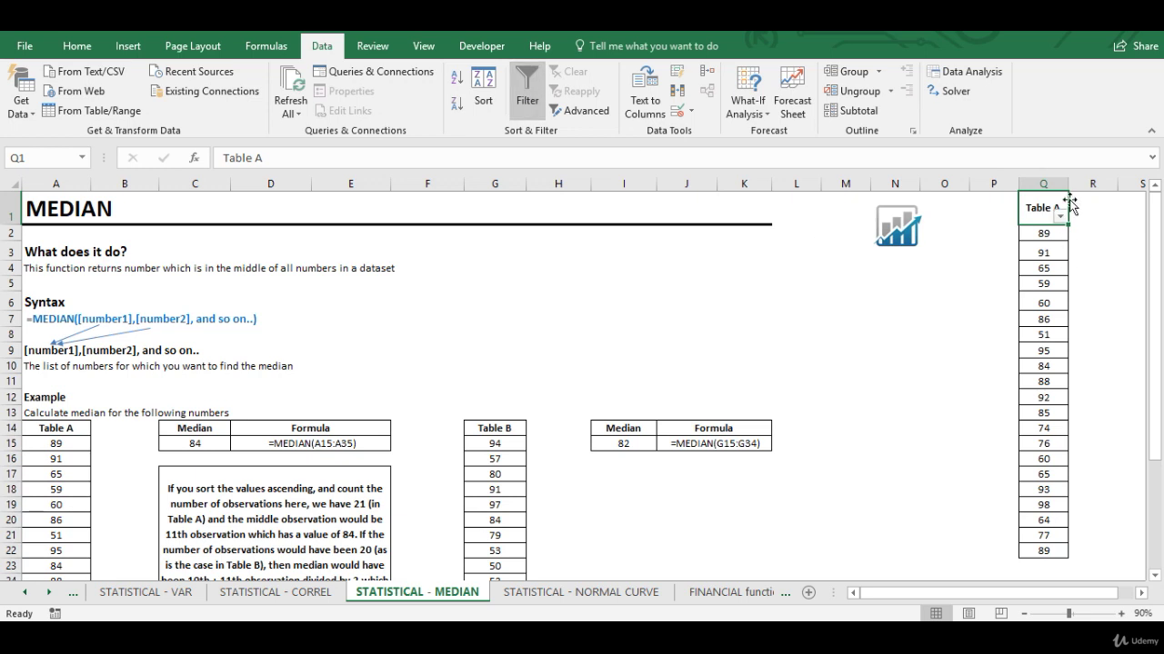
{"action": "left_click", "coordinate": [1059, 216]}
{"action": "left_click", "coordinate": [1020, 236]}
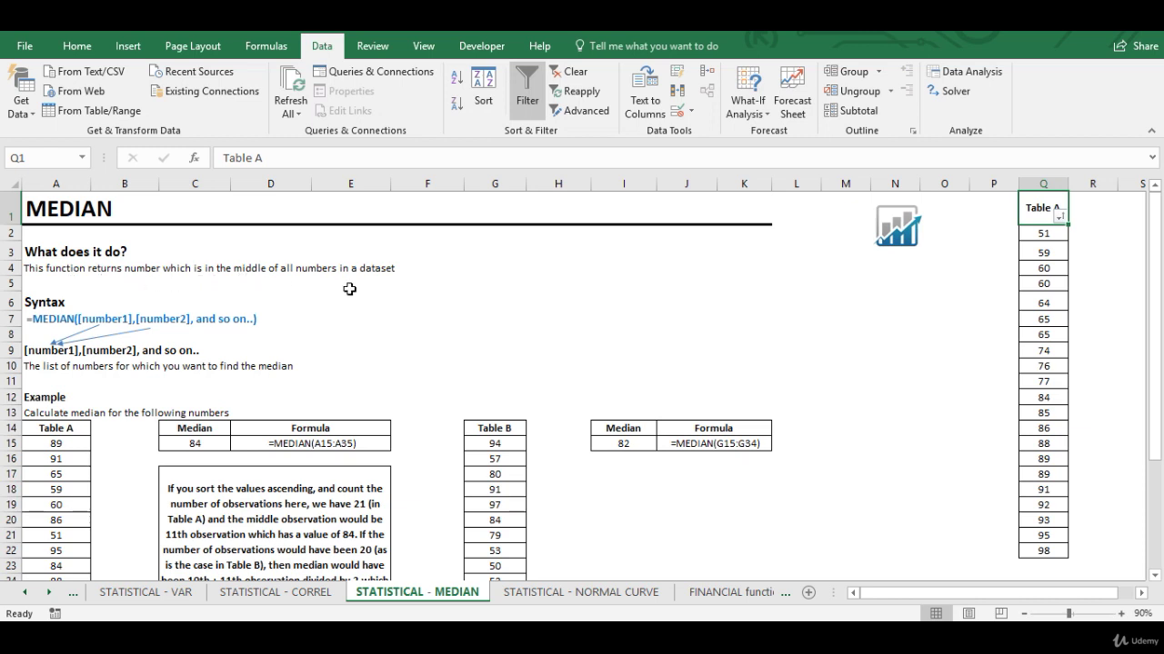
Count down through the sorted values in Q2:Q22 to the 11th observation in Q12 to check the middle value.
{"action": "left_click_drag", "start_coordinate": [1038, 233], "coordinate": [1050, 550]}
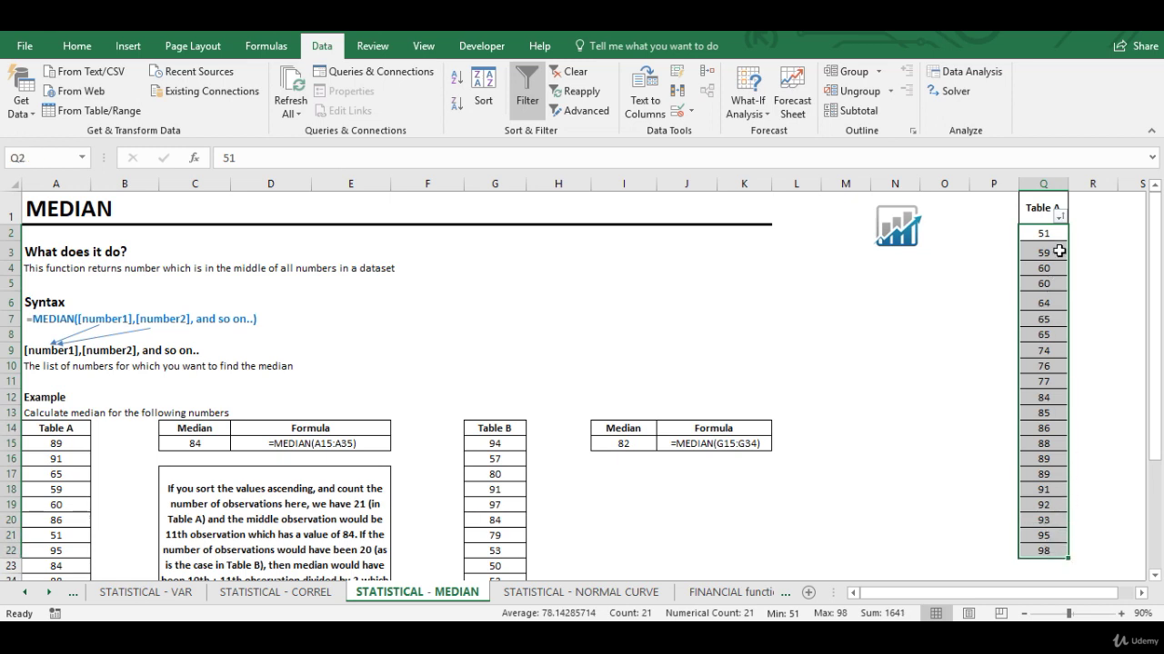
{"action": "left_click", "coordinate": [1059, 235]}
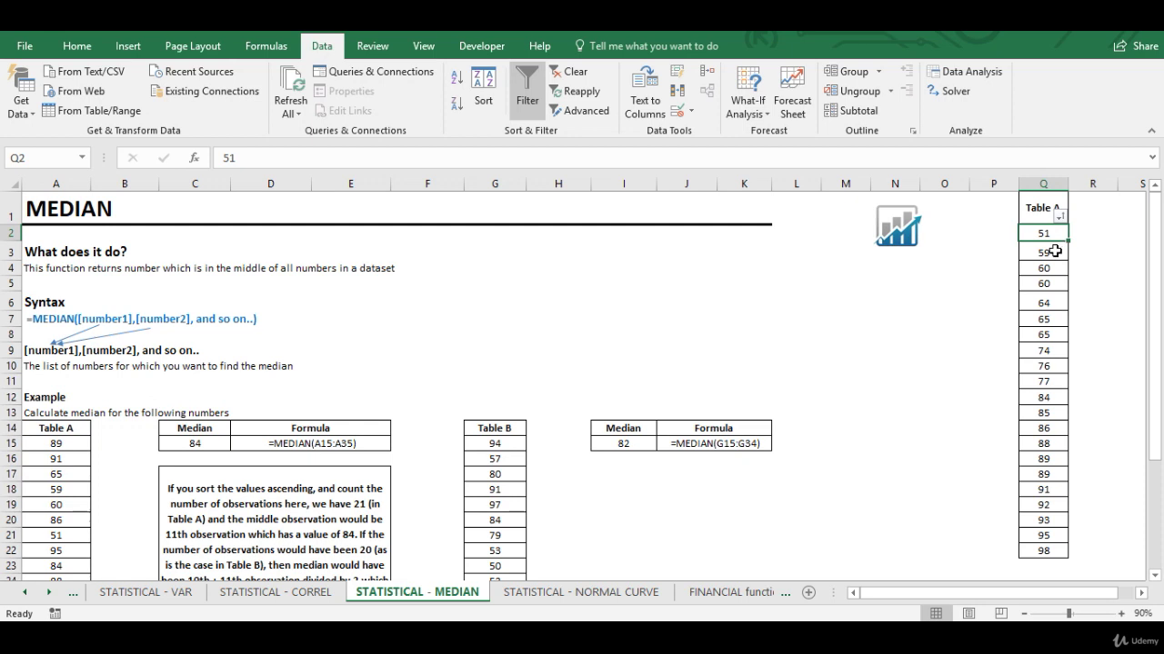
{"action": "left_click", "coordinate": [1055, 251]}
{"action": "left_click", "coordinate": [1050, 267]}
{"action": "left_click", "coordinate": [1050, 282]}
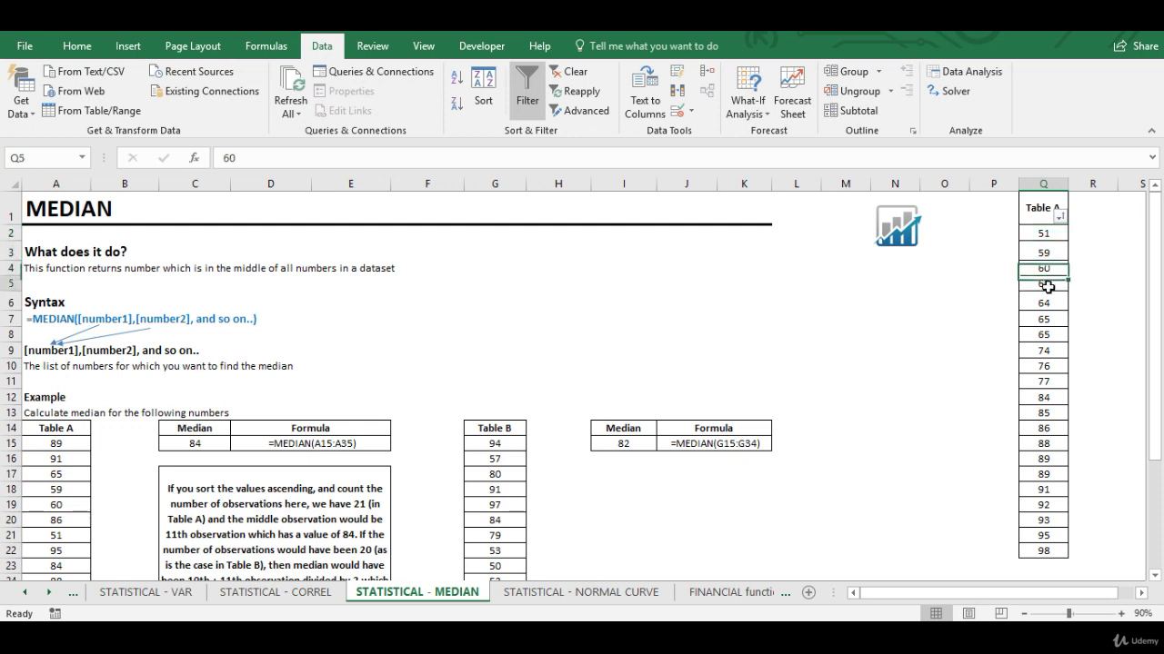
{"action": "left_click", "coordinate": [1048, 305]}
{"action": "left_click", "coordinate": [1048, 319]}
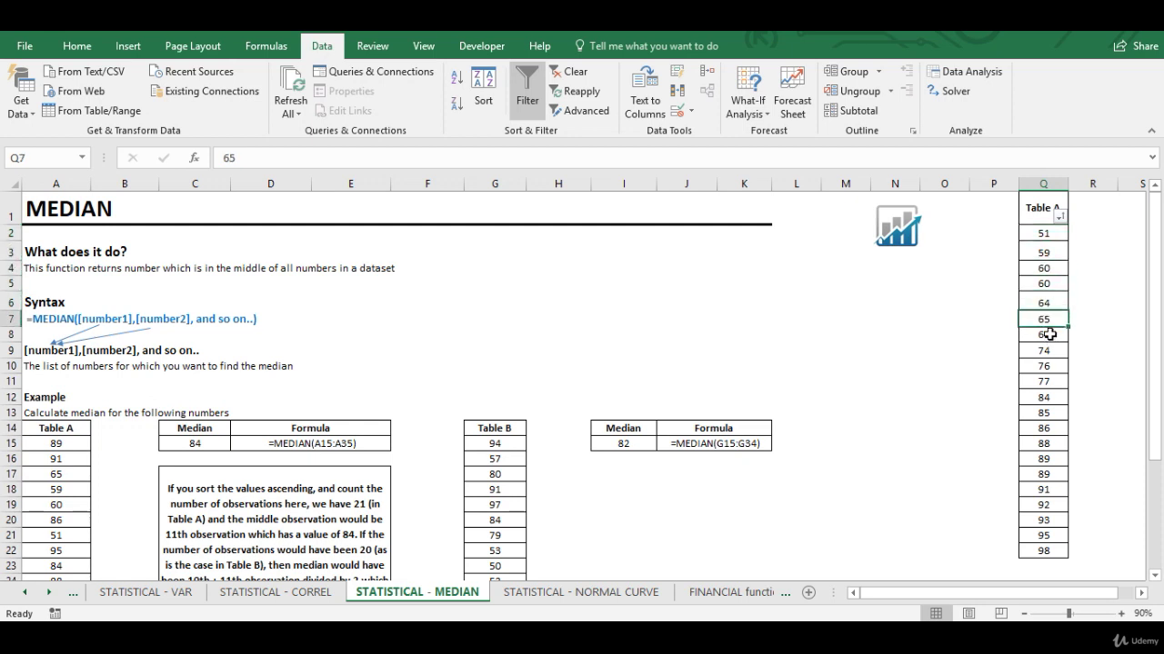
{"action": "left_click", "coordinate": [1050, 335]}
{"action": "left_click", "coordinate": [1050, 352]}
{"action": "left_click", "coordinate": [1048, 366]}
{"action": "left_click", "coordinate": [1050, 382]}
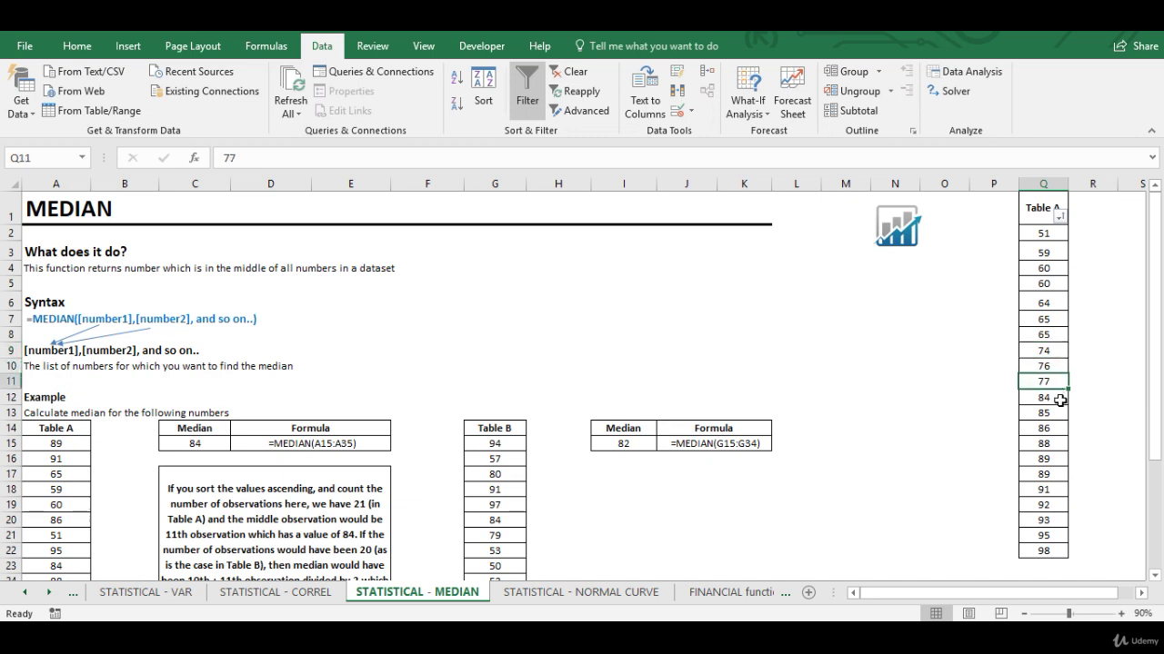
{"action": "left_click", "coordinate": [1060, 399]}
{"action": "left_click", "coordinate": [81, 495]}
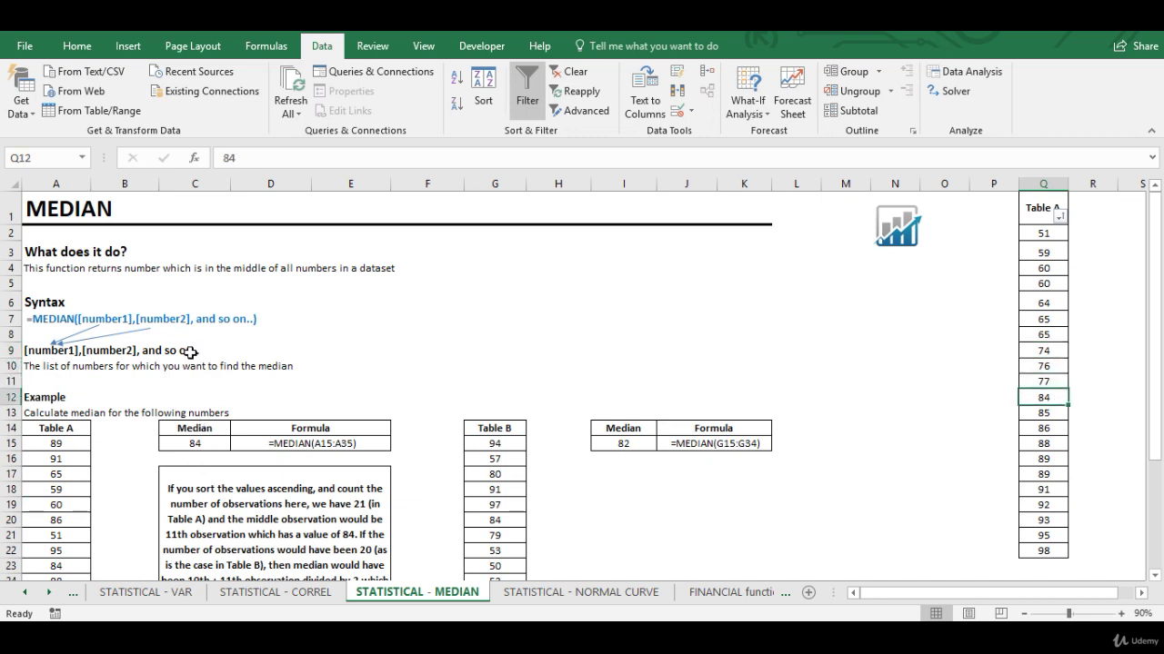
On the STATISTICAL - NORMAL CURVE sheet, examine the full extent of the Data column A7:A4736 and the z formula heading in B6.
{"action": "left_click", "coordinate": [574, 601]}
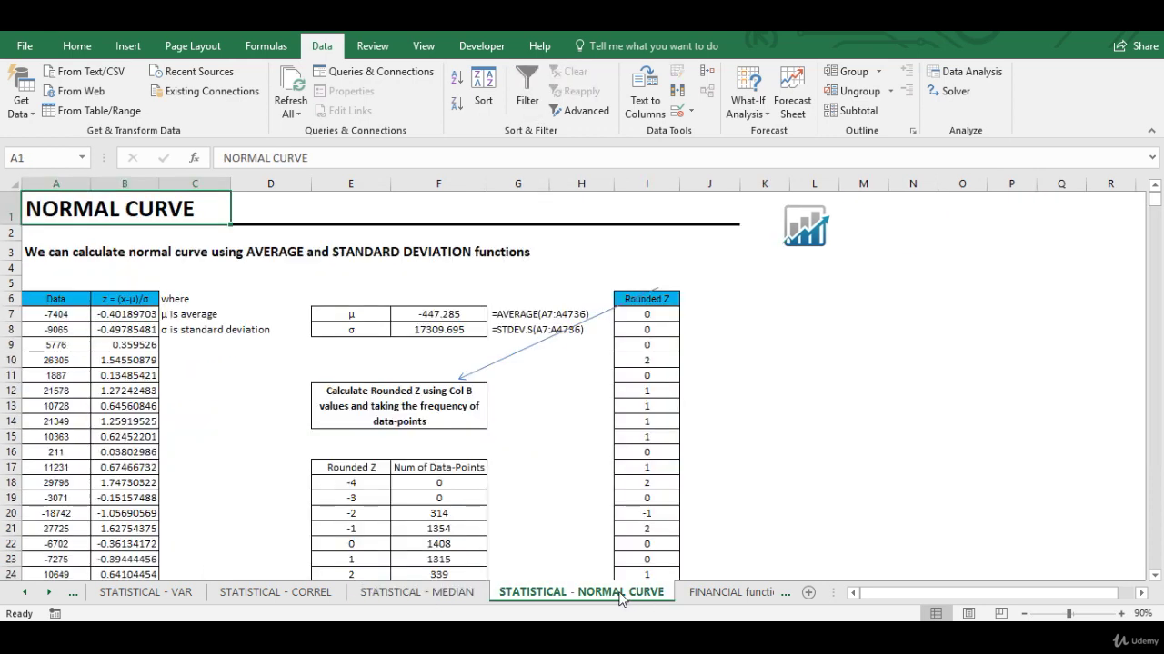
{"action": "left_click", "coordinate": [57, 314]}
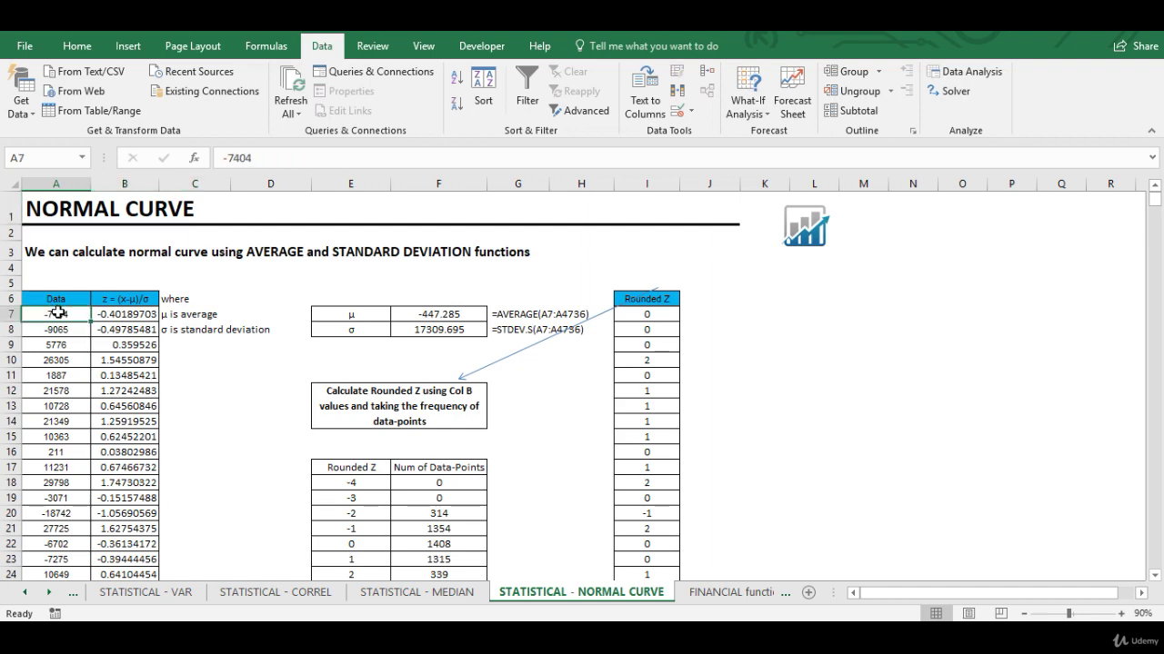
{"action": "key", "text": "ctrl+shift+Down"}
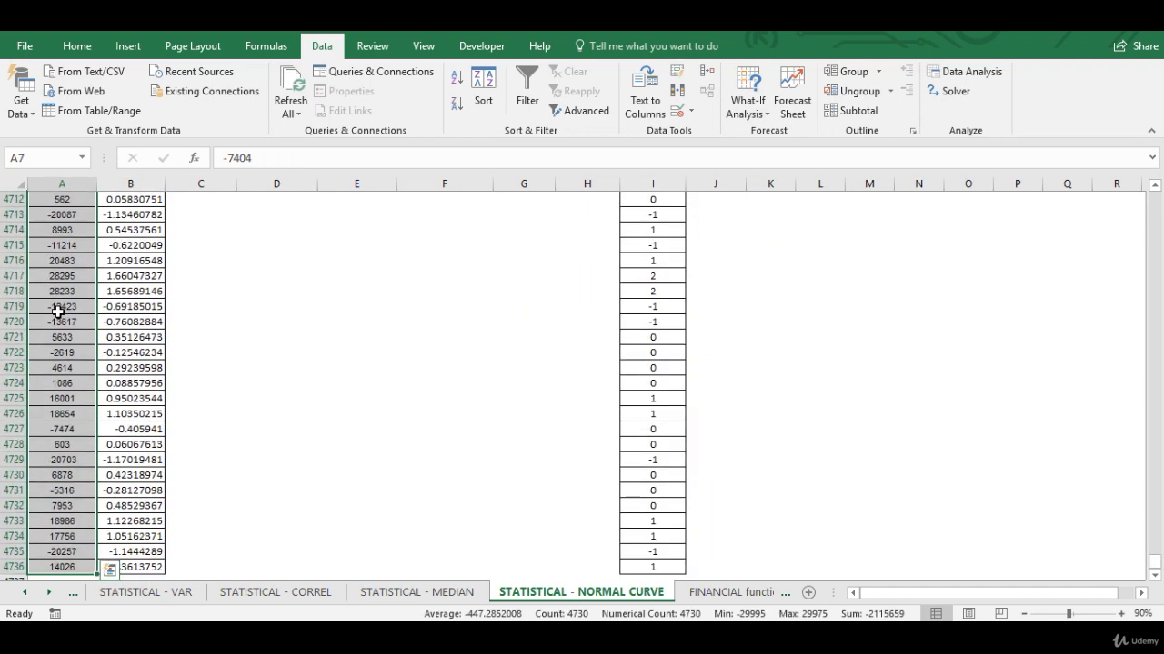
{"action": "key", "text": "ctrl+Up"}
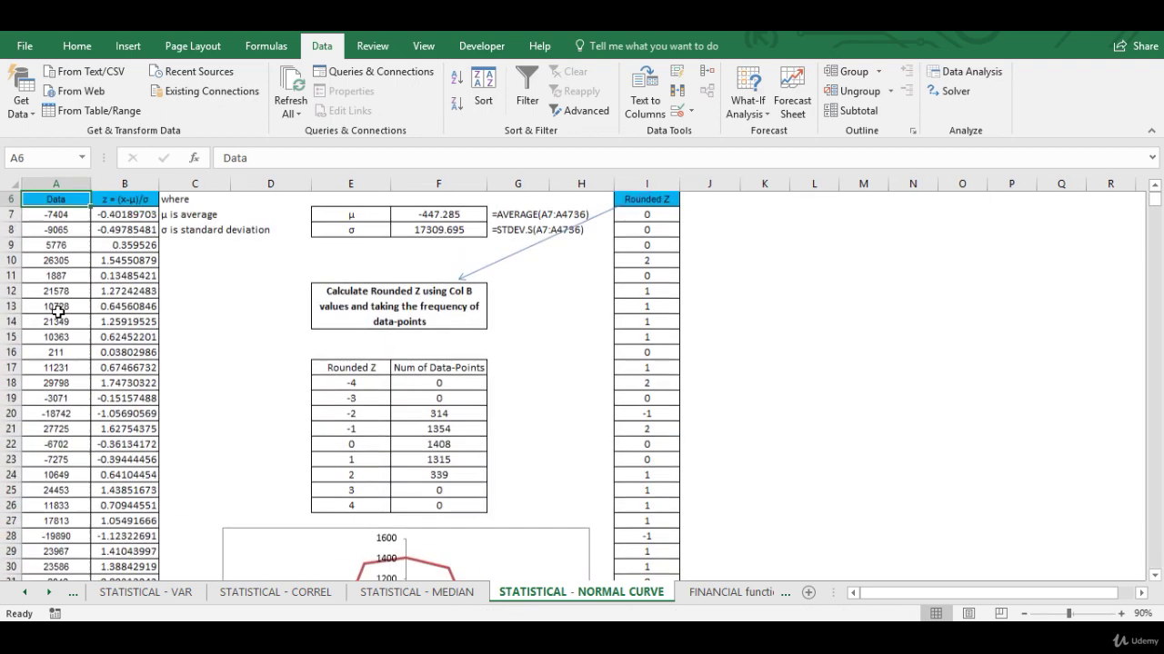
{"action": "key", "text": "Down"}
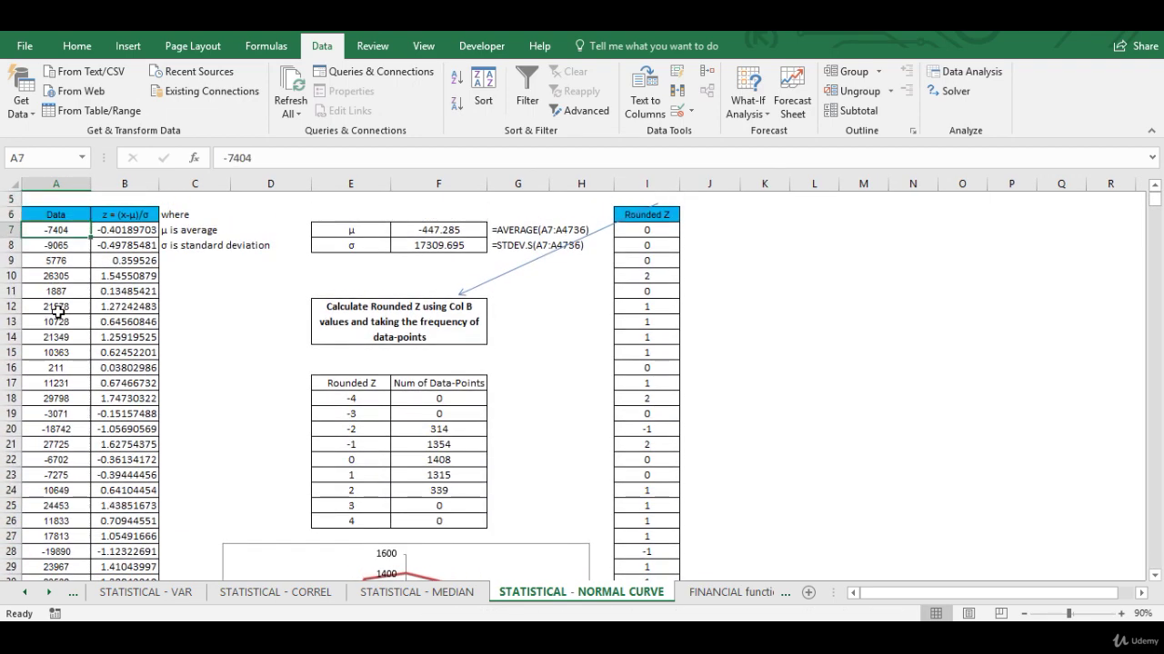
{"action": "key", "text": "Up"}
{"action": "key", "text": "Right"}
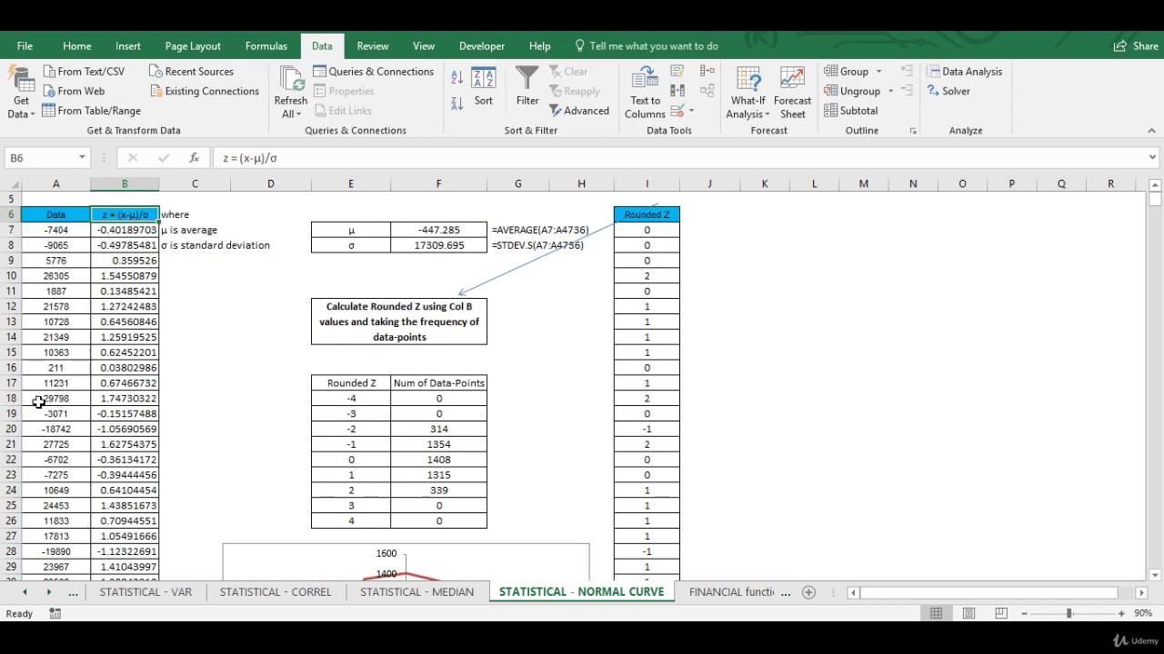
{"action": "scroll", "coordinate": [38, 378], "scroll_direction": "up", "scroll_amount": 1}
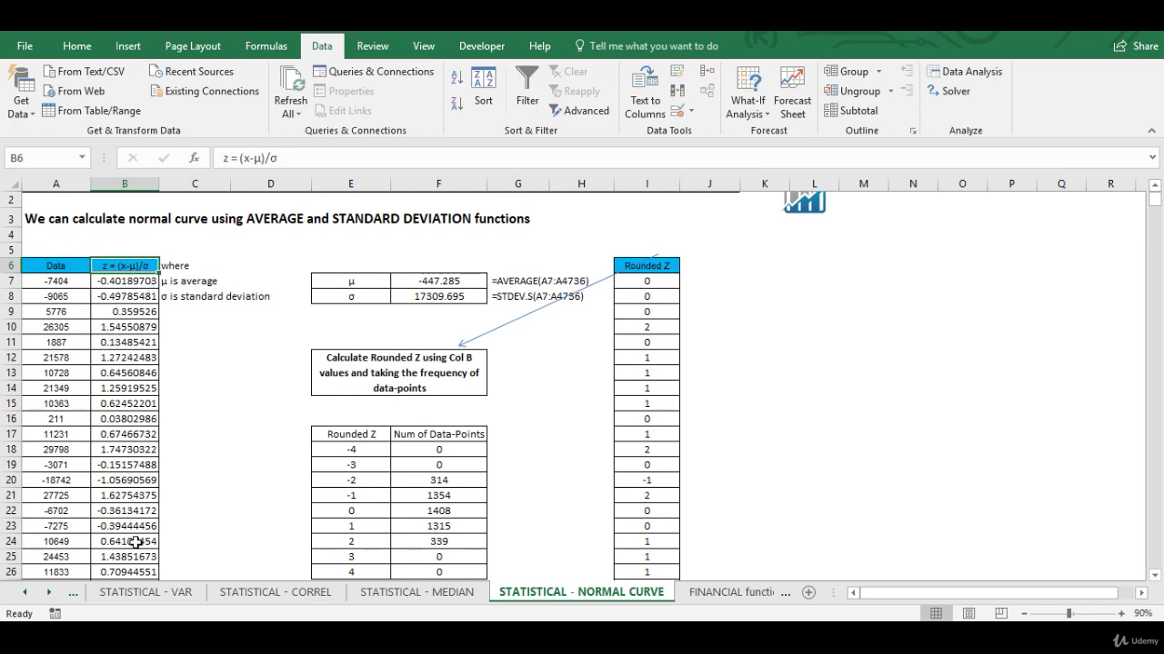
Examine the μ and σ labels in E7:E8 and the average and standard deviation formulas in F7 and F8.
{"action": "left_click", "coordinate": [374, 282]}
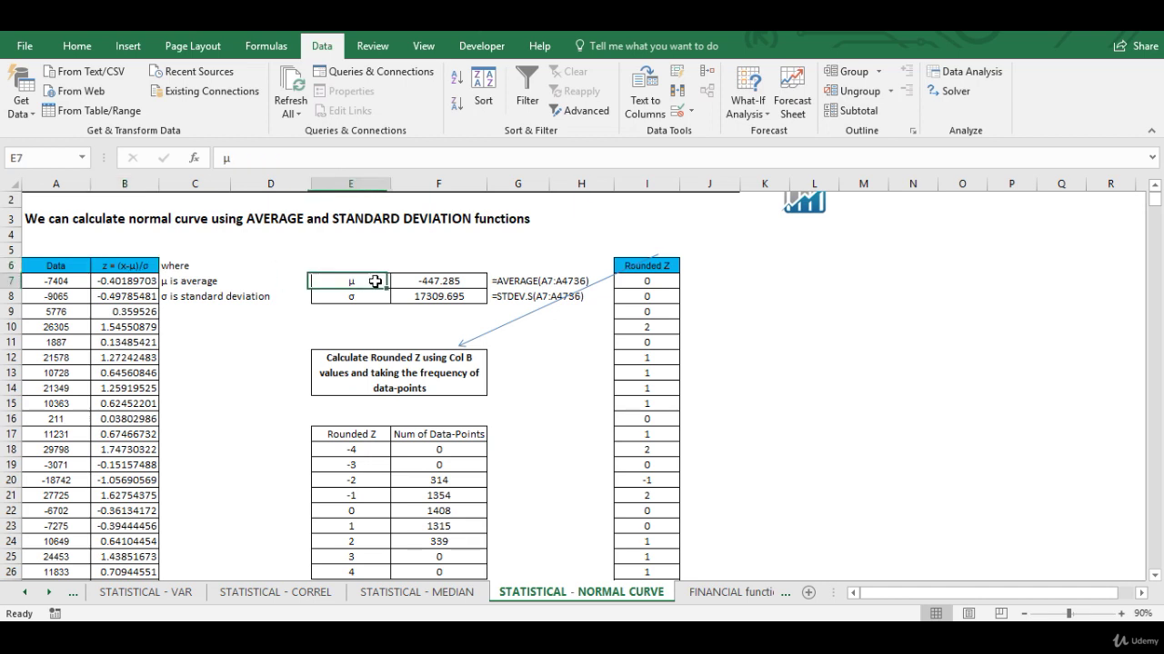
{"action": "left_click", "coordinate": [370, 297]}
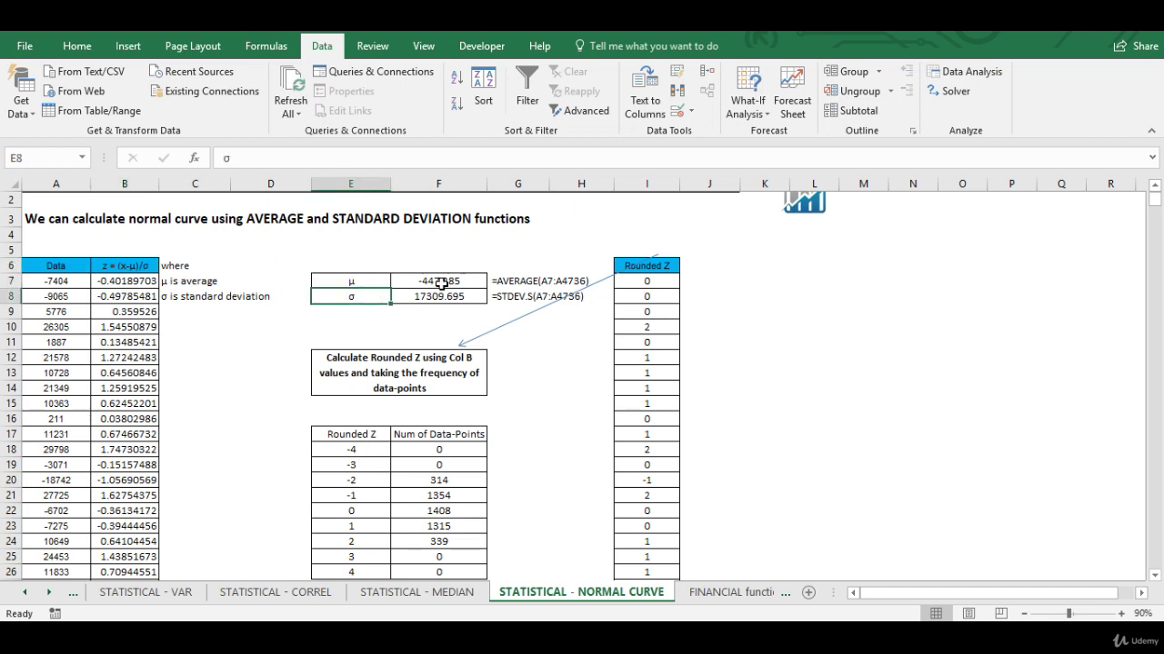
{"action": "left_click", "coordinate": [440, 282]}
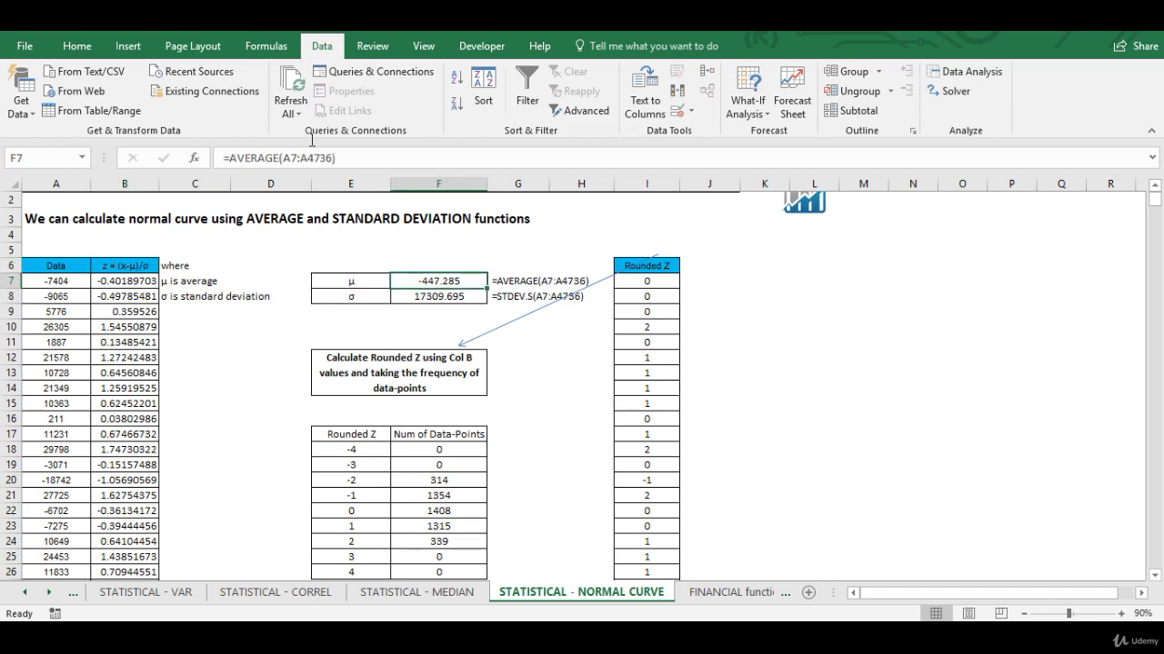
{"action": "left_click", "coordinate": [445, 296]}
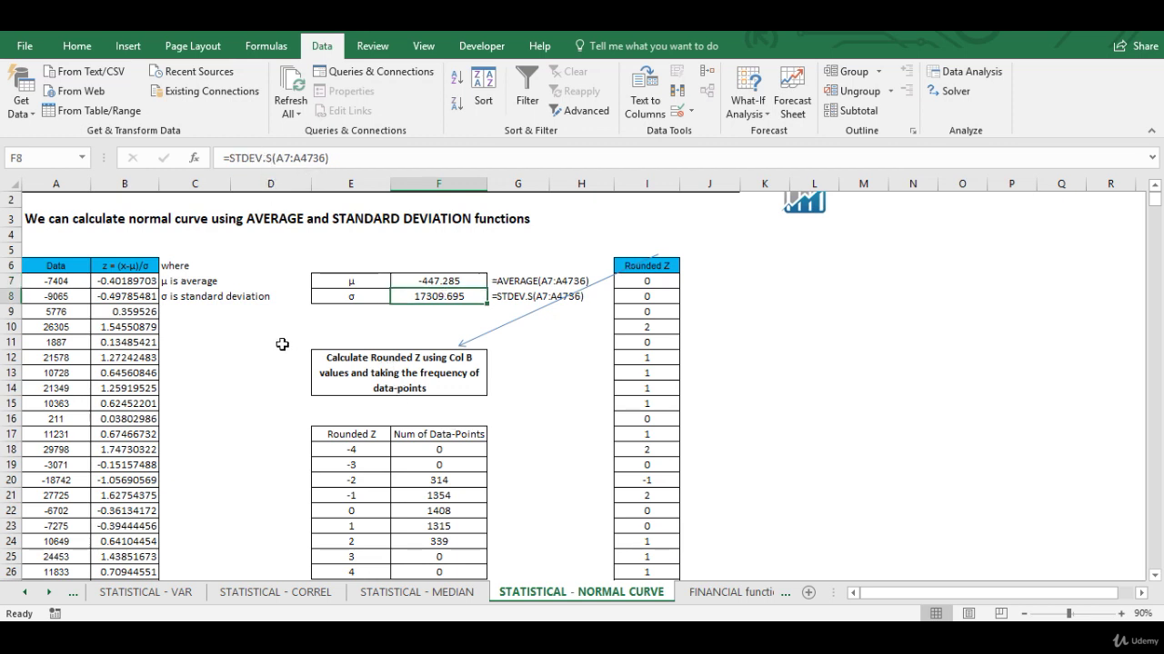
Examine the ROUND formula in I7, the Rounded Z frequency table in E17:F26 and the curve chart below it, and return to A1.
{"action": "left_click", "coordinate": [432, 449]}
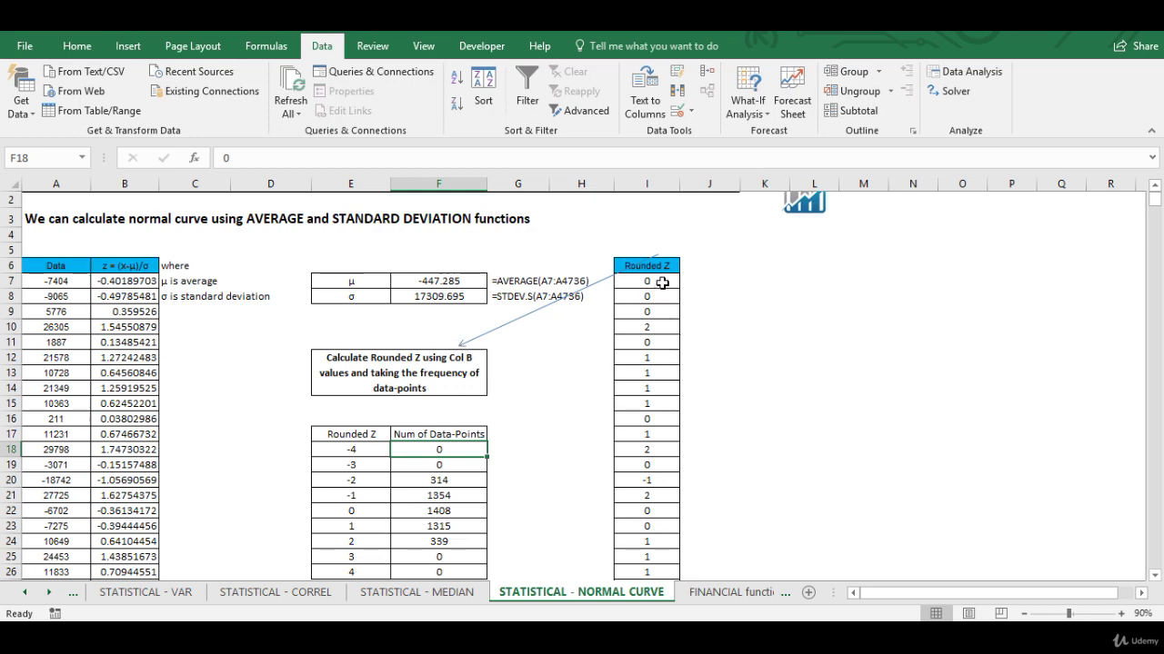
{"action": "left_click", "coordinate": [657, 283]}
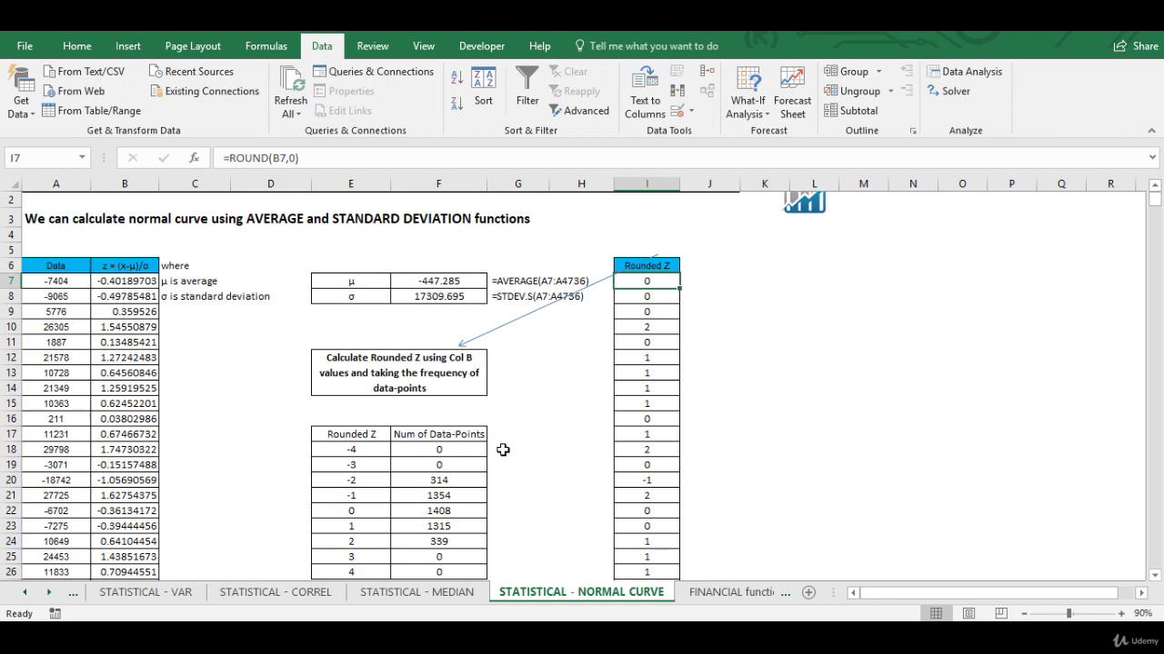
{"action": "scroll", "coordinate": [503, 451], "scroll_direction": "down", "scroll_amount": 1}
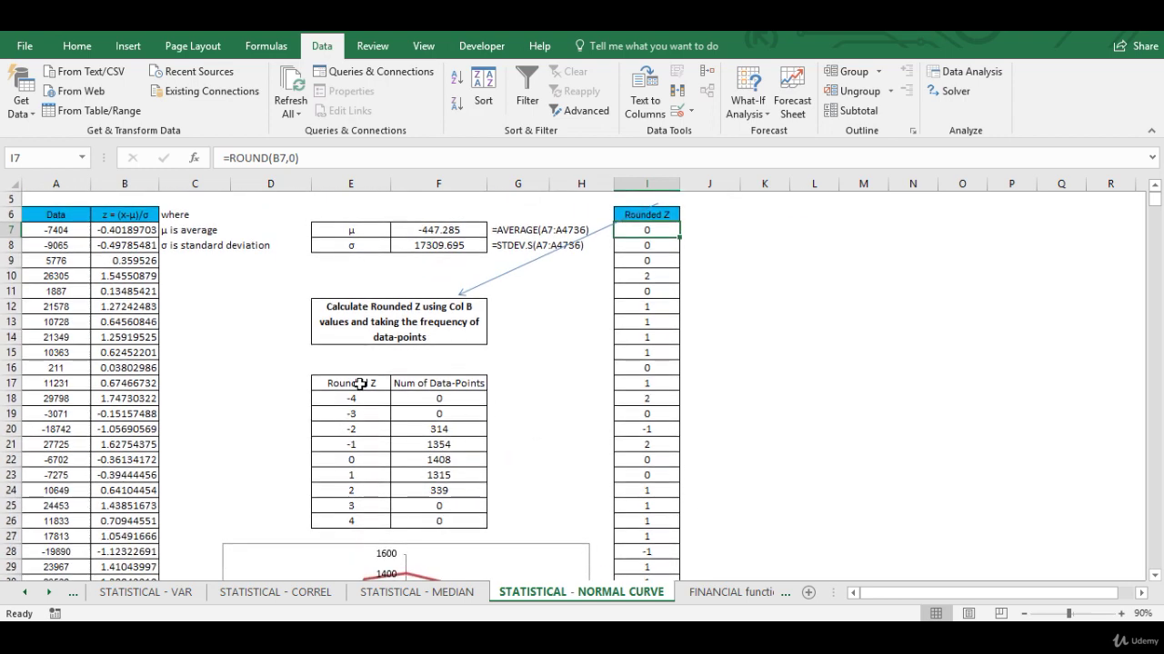
{"action": "left_click", "coordinate": [378, 522]}
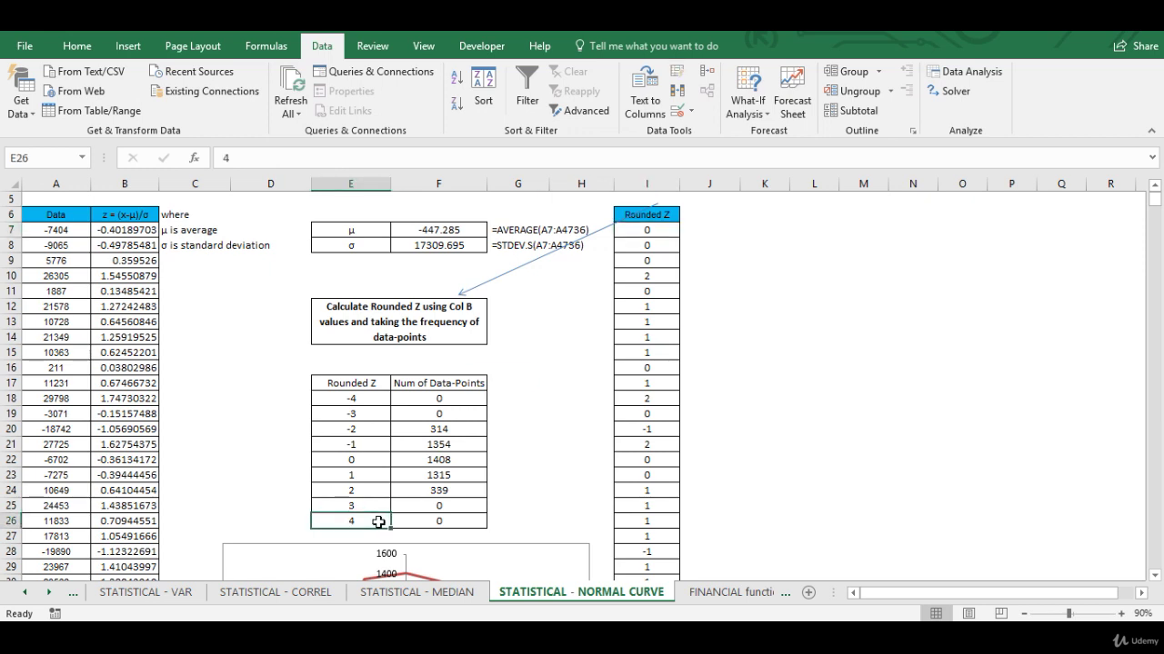
{"action": "left_click", "coordinate": [372, 402]}
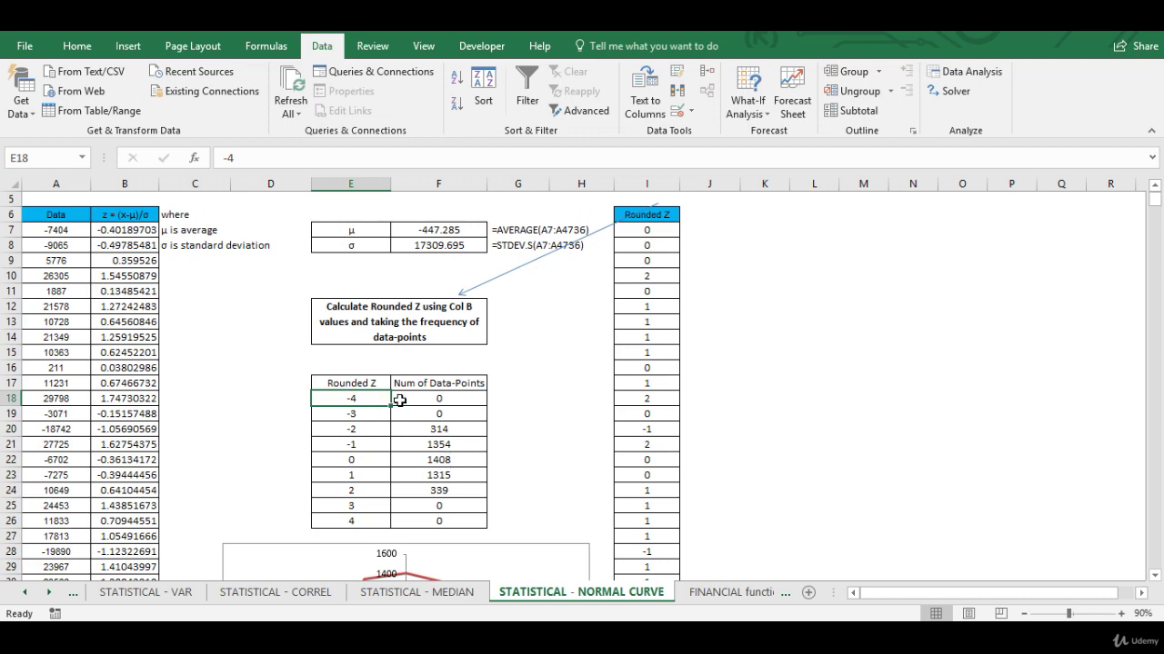
{"action": "scroll", "coordinate": [440, 471], "scroll_direction": "down", "scroll_amount": 4}
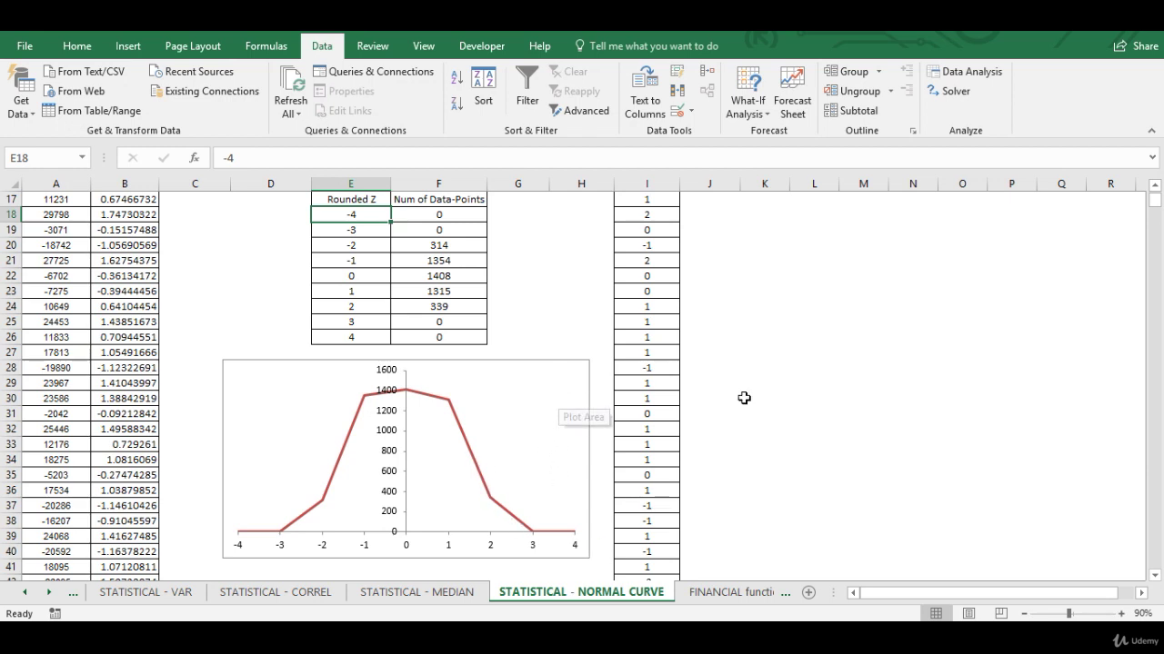
{"action": "key", "text": "ctrl+Home"}
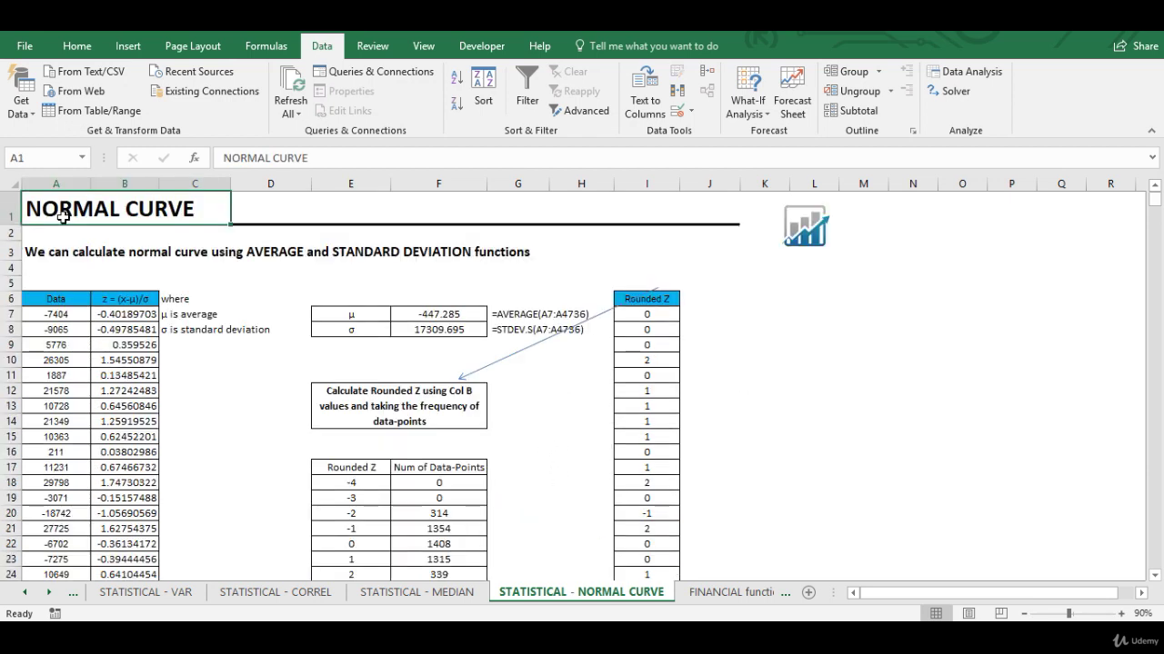